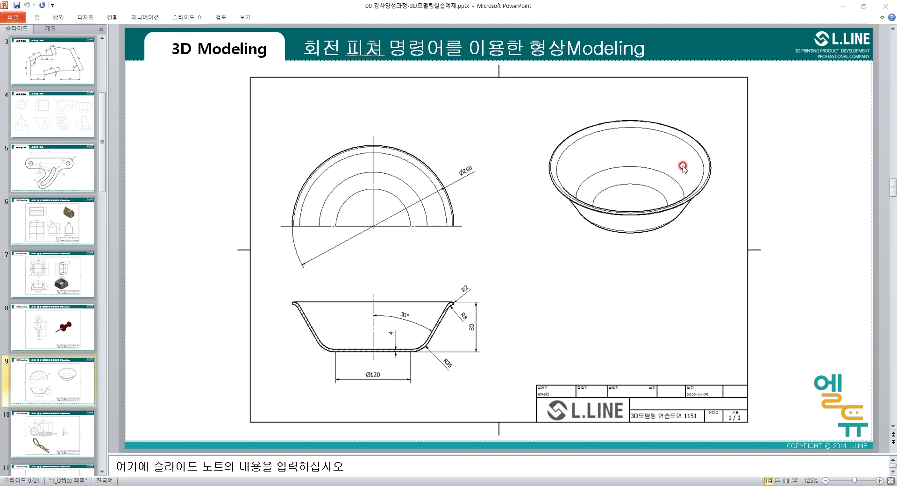
# Switch to Fusion 360 and start a new sketch on the vertical XZ plane
pyautogui.click(842, 7)
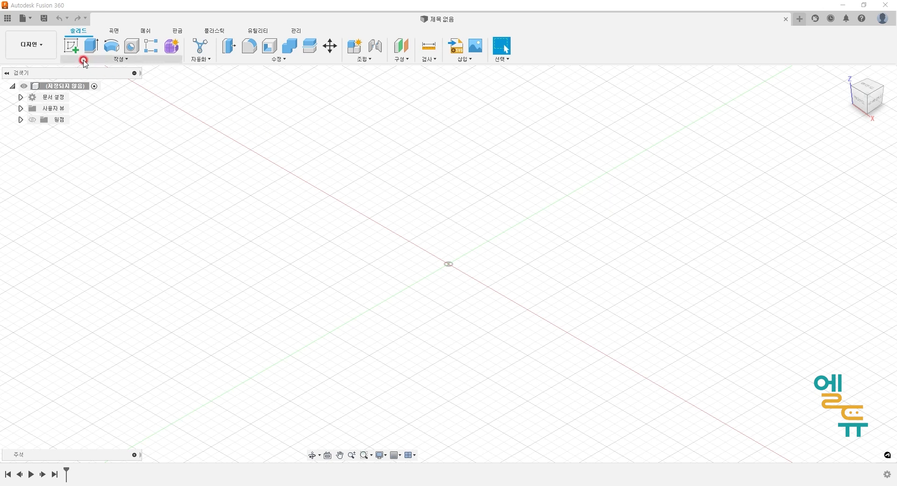
pyautogui.click(72, 46)
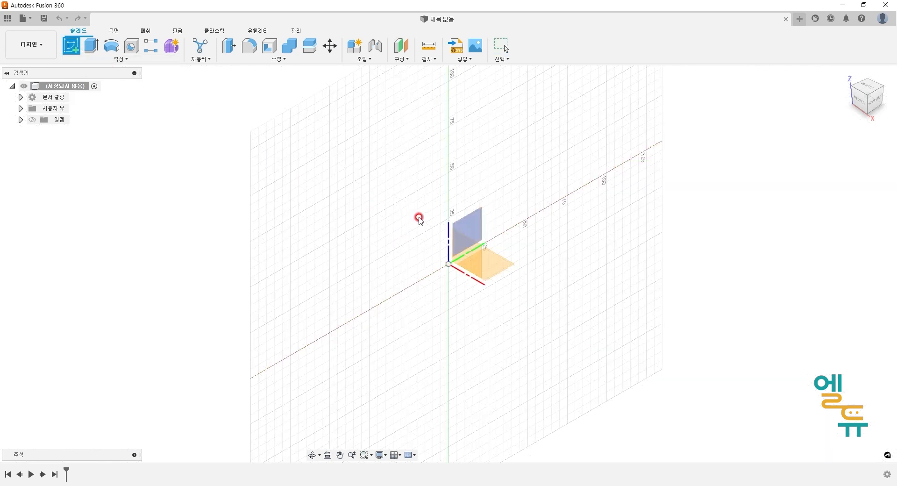
pyautogui.click(464, 242)
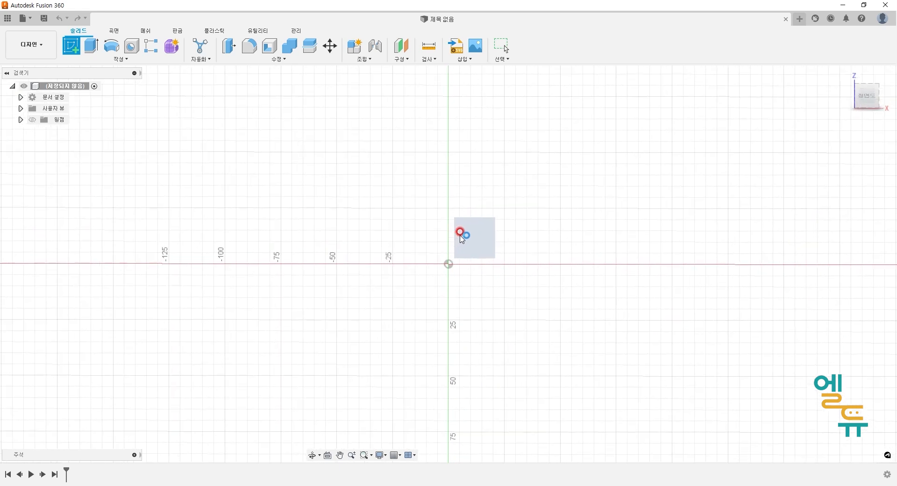
pyautogui.moveTo(574, 195); pyautogui.dragTo(518, 202, button='middle')
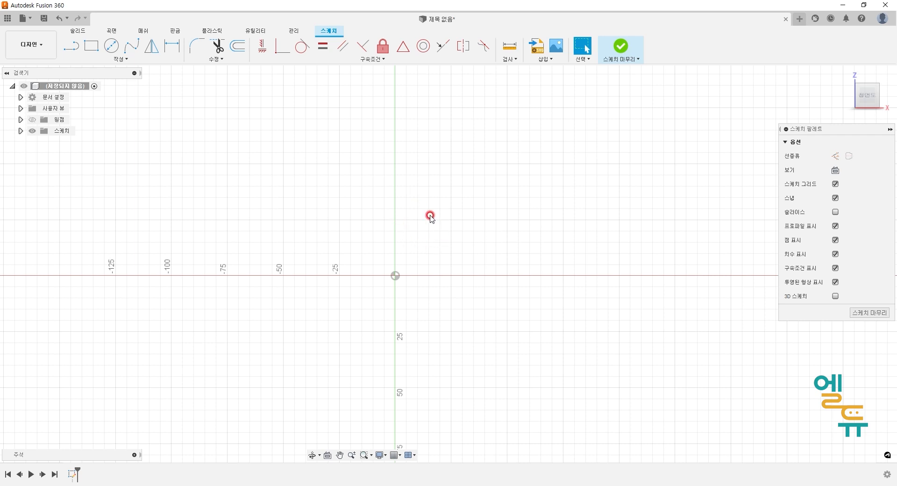
# Sketch a closed six-sided half-bowl profile from the origin with lines: vertical axis side, top edge about 75 mm, small rim step, slanted wall and base
pyautogui.click(75, 49)
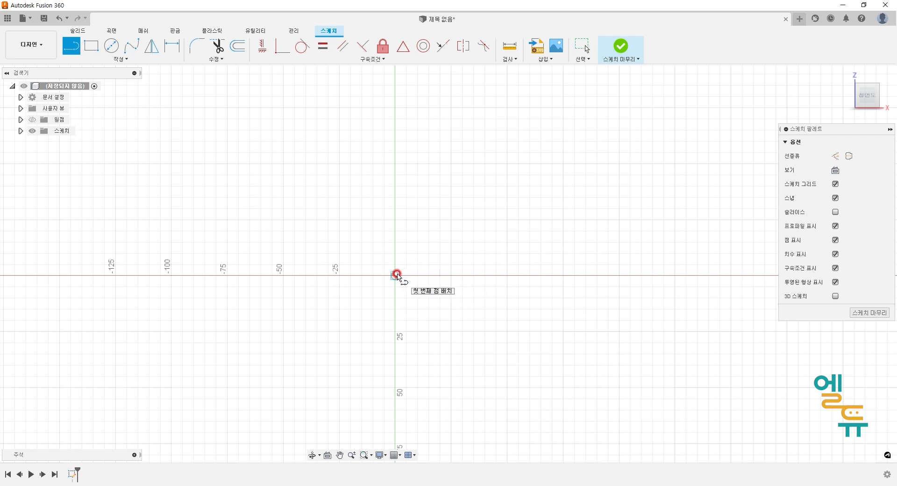
pyautogui.click(395, 275)
pyautogui.click(395, 186)
pyautogui.click(564, 185)
pyautogui.click(564, 203)
pyautogui.click(541, 202)
pyautogui.click(492, 273)
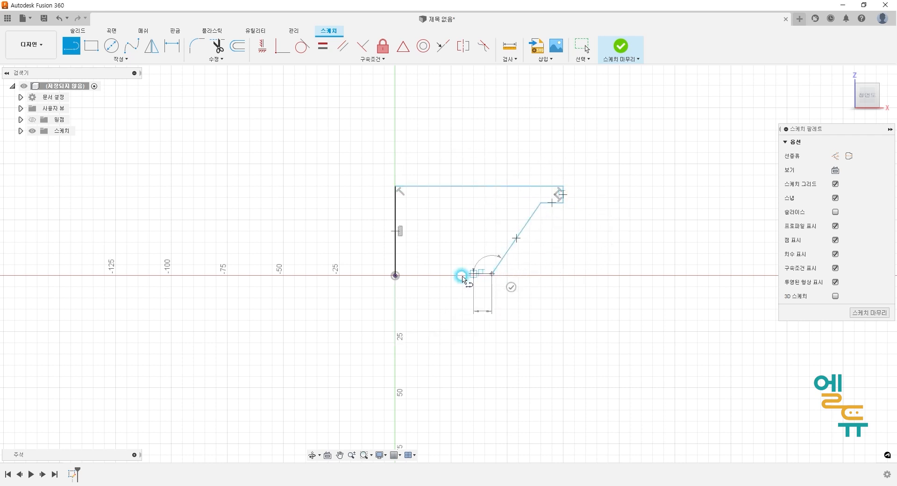
pyautogui.click(395, 276)
pyautogui.press('Escape')
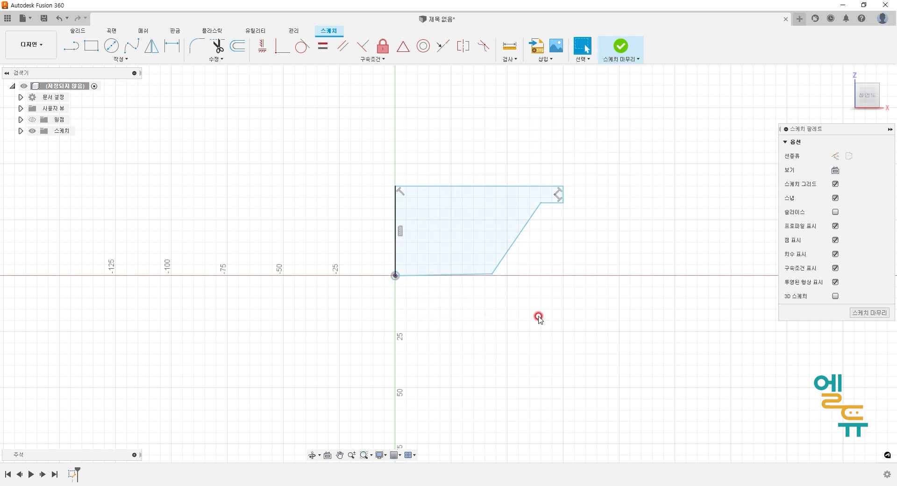
# Examine the option 첫 번째 치수에 맞춰 전체 스케치 축척 허용 in the general design (디자인) preferences
pyautogui.moveTo(551, 301); pyautogui.dragTo(546, 306, button='middle')
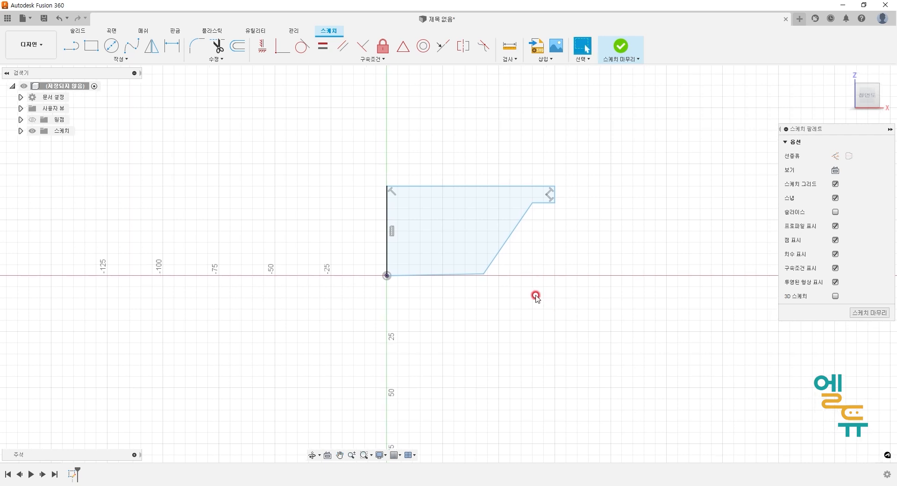
pyautogui.click(882, 21)
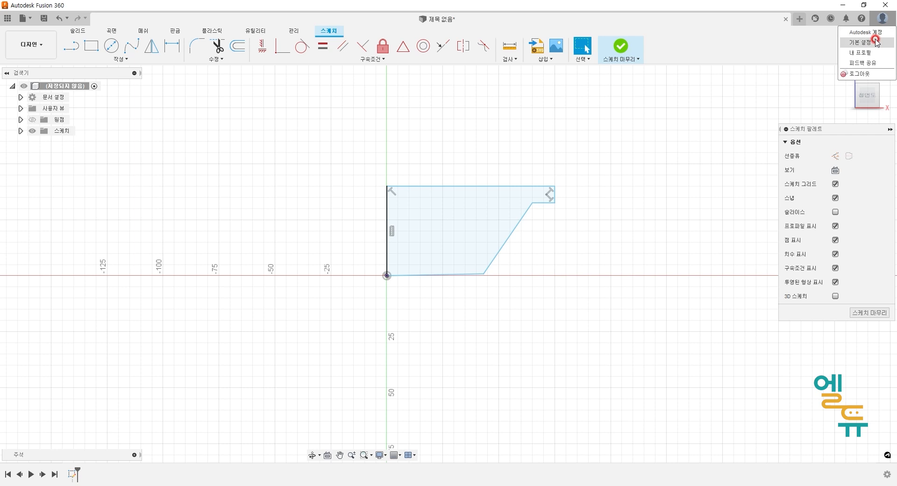
pyautogui.click(876, 42)
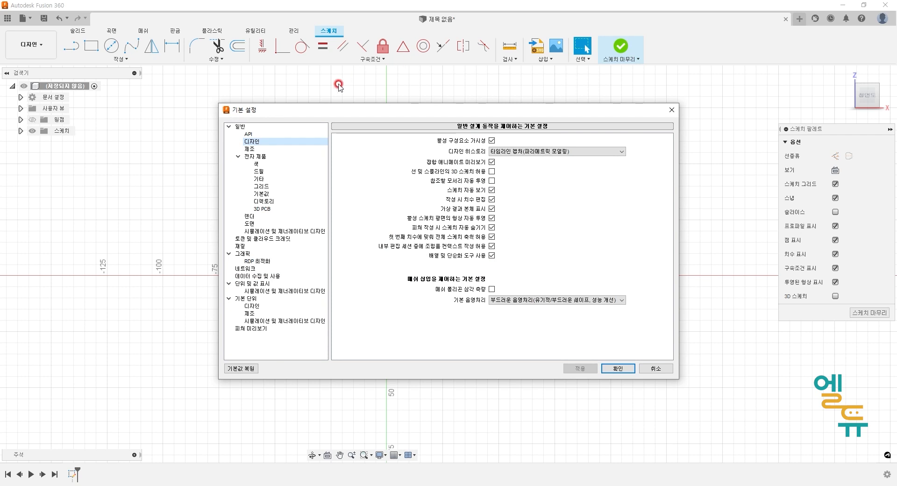
pyautogui.moveTo(54, 71)
pyautogui.mouseDown()
pyautogui.moveTo(2, 63)
pyautogui.moveTo(56, 19)
pyautogui.moveTo(48, 62)
pyautogui.mouseUp()
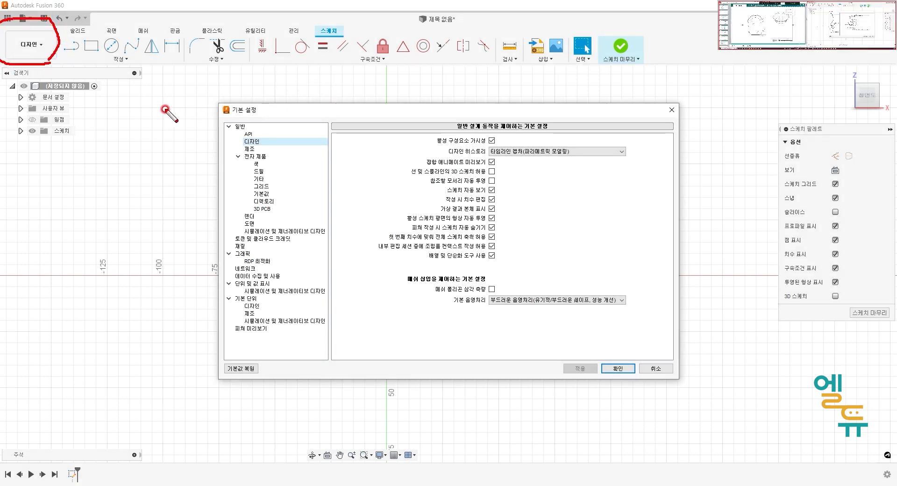
pyautogui.moveTo(255, 146)
pyautogui.mouseDown()
pyautogui.moveTo(242, 147)
pyautogui.moveTo(249, 137)
pyautogui.moveTo(251, 145)
pyautogui.mouseUp()
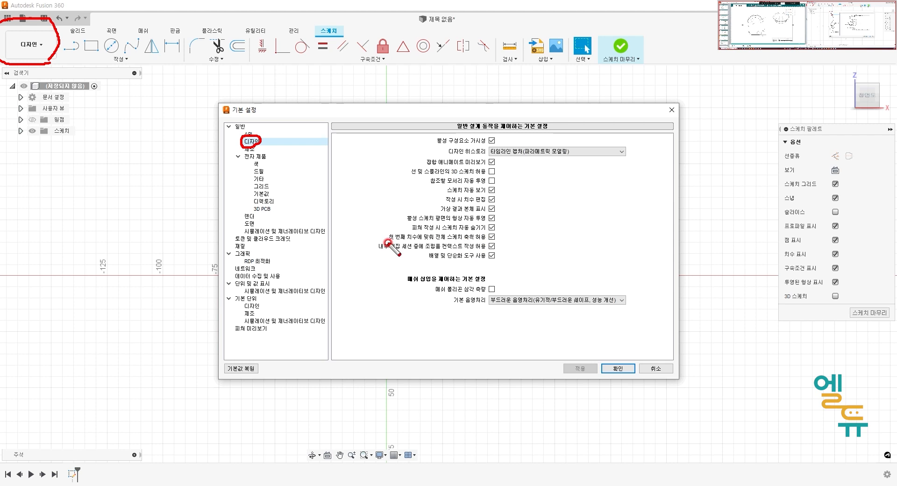
pyautogui.moveTo(386, 242)
pyautogui.mouseDown()
pyautogui.moveTo(496, 235)
pyautogui.moveTo(395, 231)
pyautogui.moveTo(382, 241)
pyautogui.mouseUp()
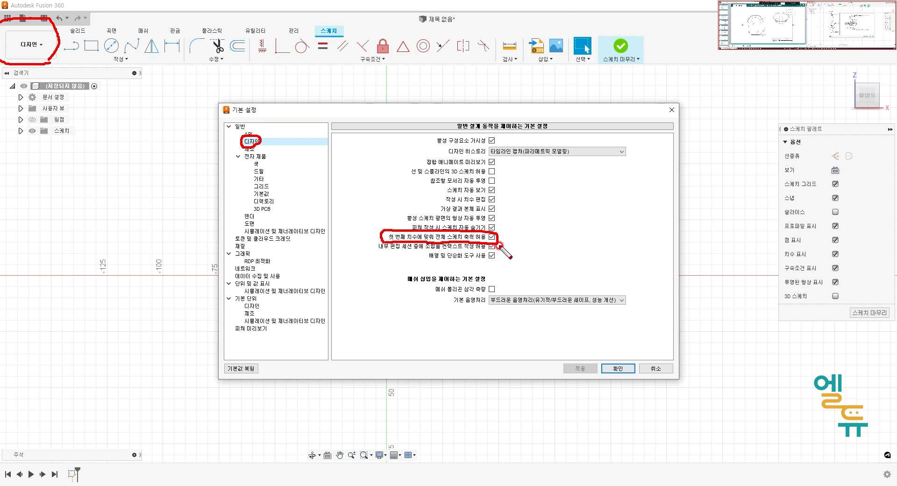
pyautogui.moveTo(509, 236); pyautogui.dragTo(509, 242)
pyautogui.moveTo(528, 234); pyautogui.dragTo(528, 241)
pyautogui.press('Escape')
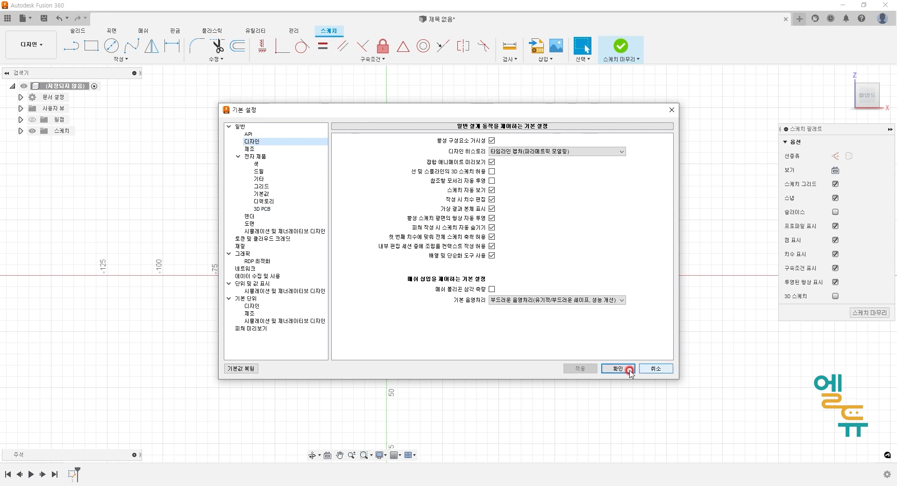
pyautogui.click(620, 367)
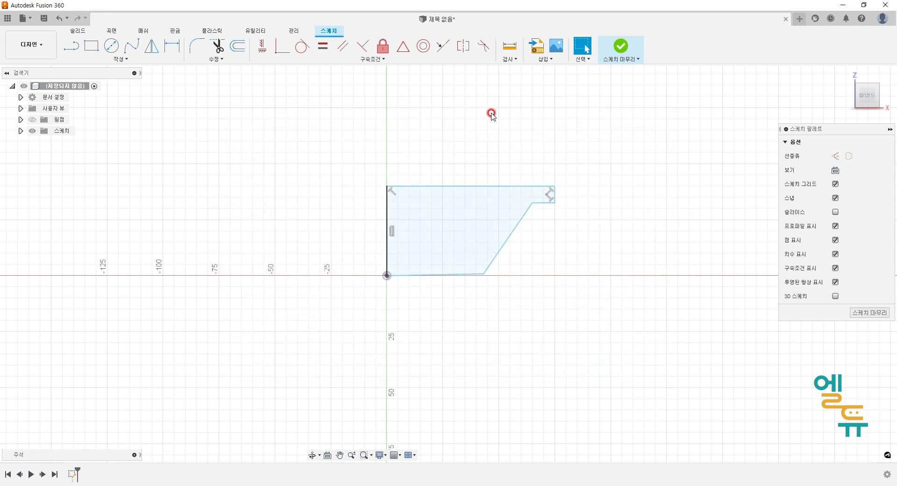
# Try a 50 mm first dimension on the profile's top edge with whole-sketch scaling enabled, and undo it
pyautogui.click(172, 46)
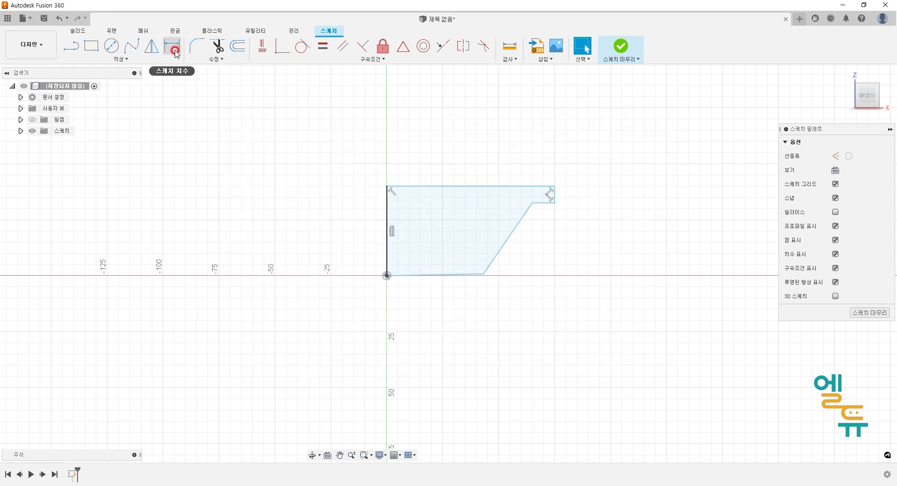
pyautogui.click(481, 186)
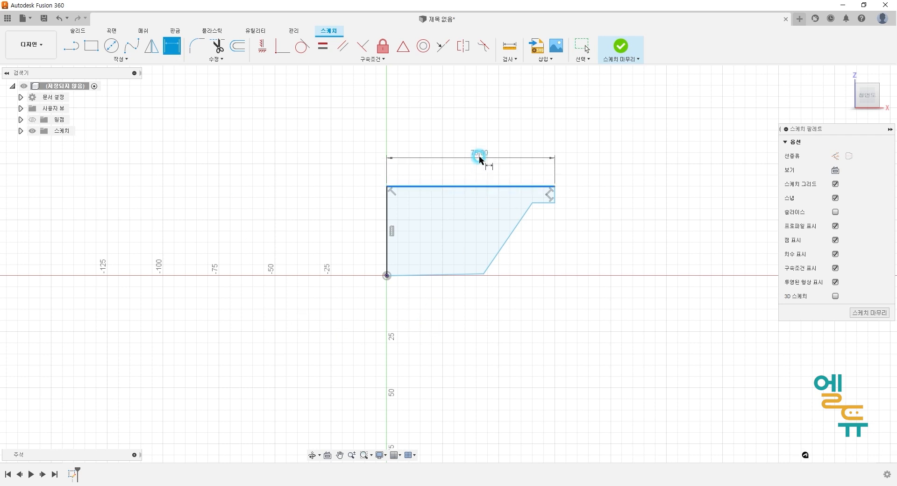
pyautogui.click(510, 171)
pyautogui.press('Return')
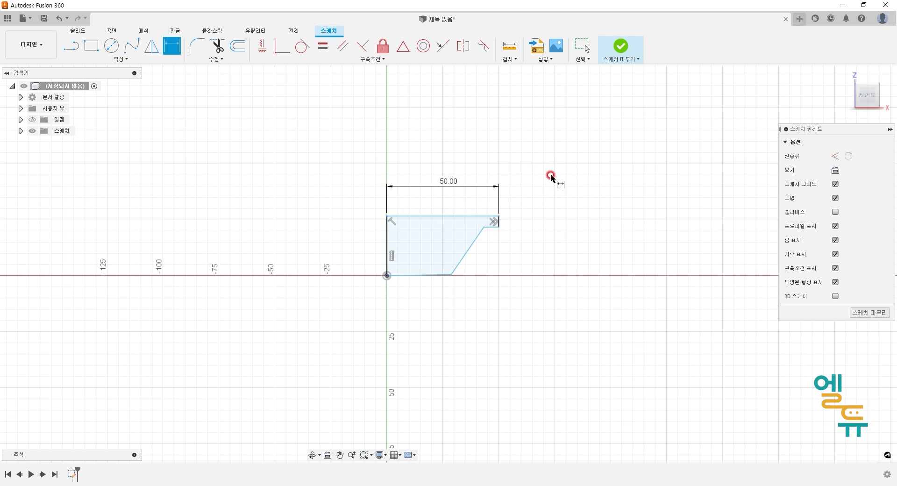
pyautogui.press('Escape')
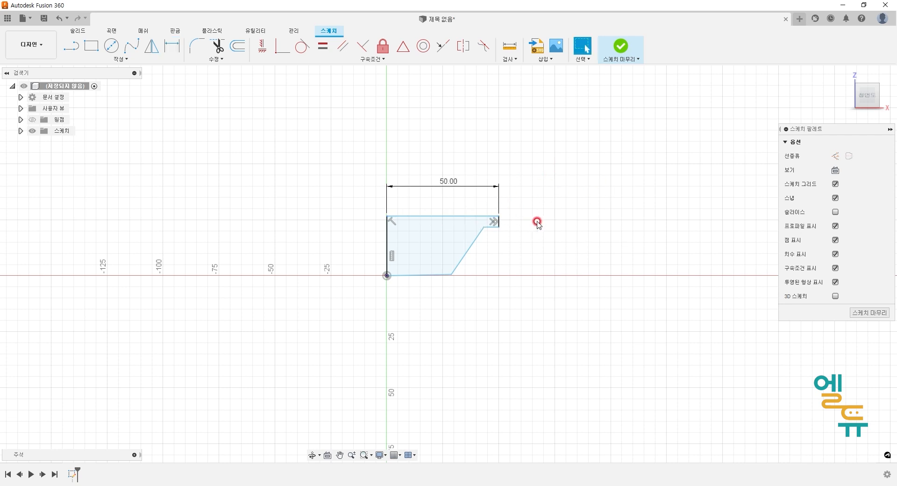
pyautogui.hotkey('ctrl', 'z')
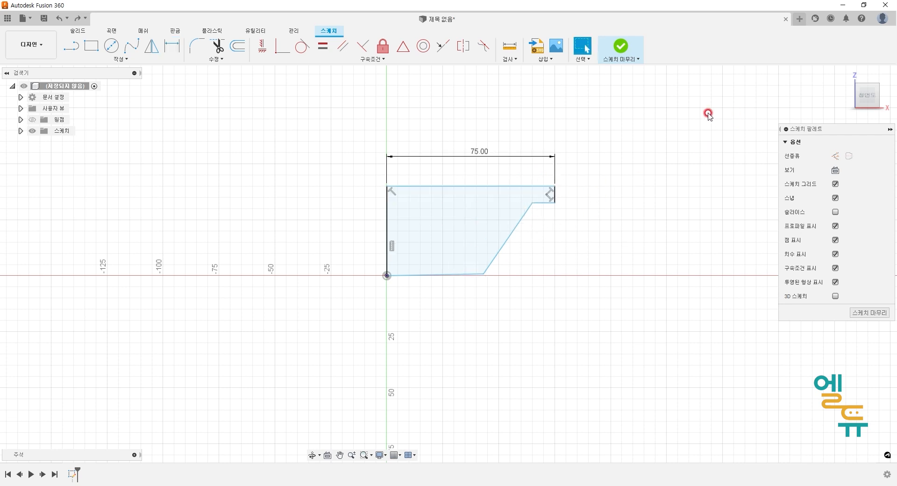
# Disable 첫 번째 치수에 맞춰 전체 스케치 축척 허용 in the design preferences and confirm the change
pyautogui.click(882, 19)
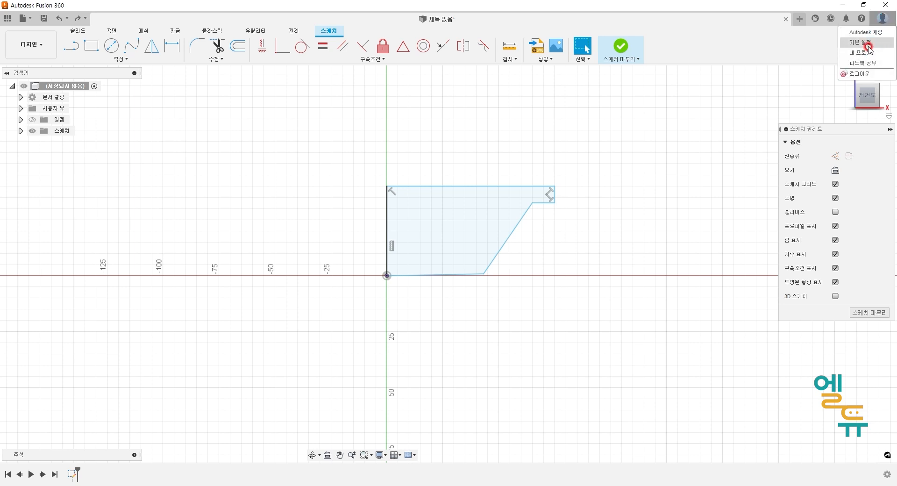
pyautogui.click(549, 121)
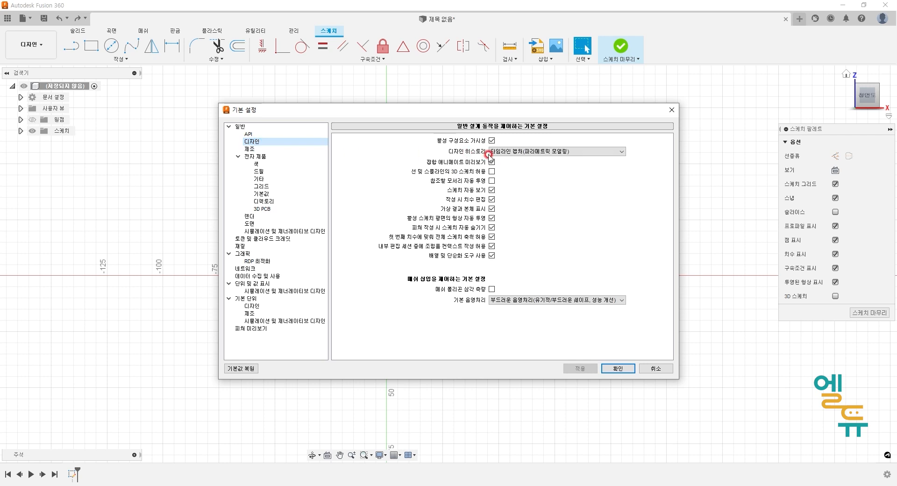
pyautogui.click(493, 238)
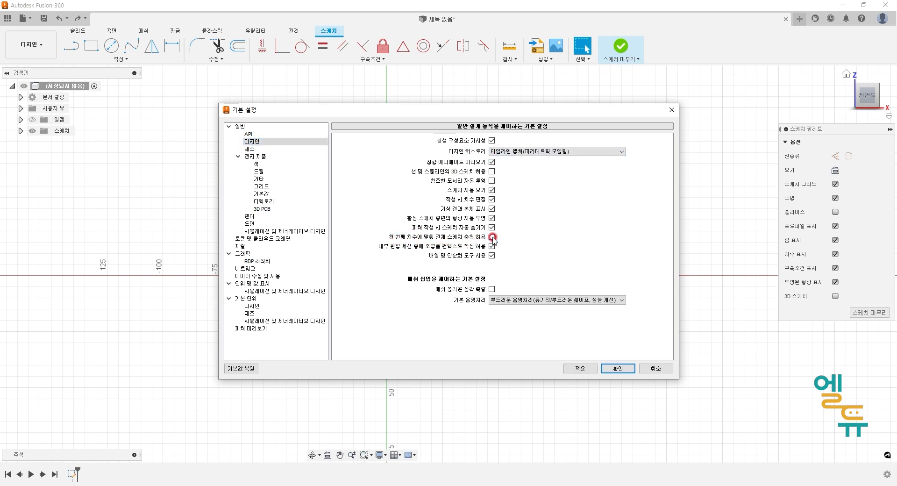
pyautogui.click(618, 368)
# Try dimensioning the profile's top edge at 50 mm with whole-sketch scaling disabled, and undo the value change
pyautogui.click(172, 46)
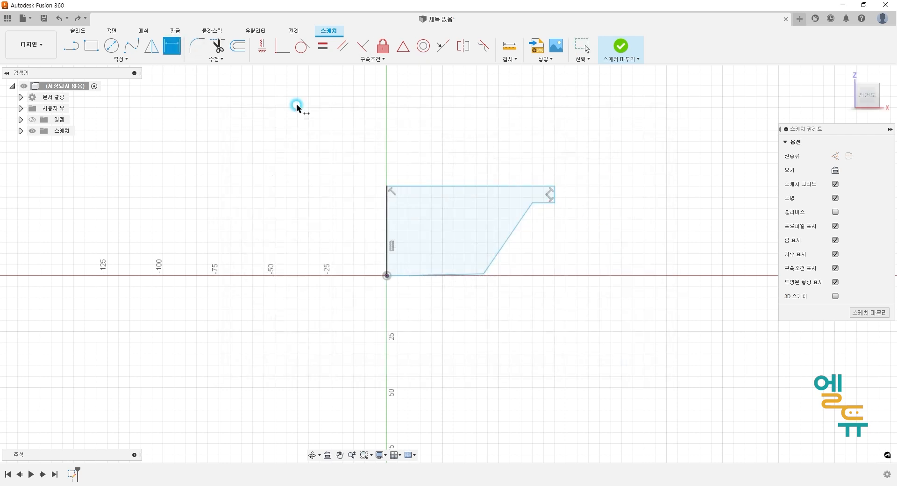
pyautogui.click(423, 186)
pyautogui.click(507, 169)
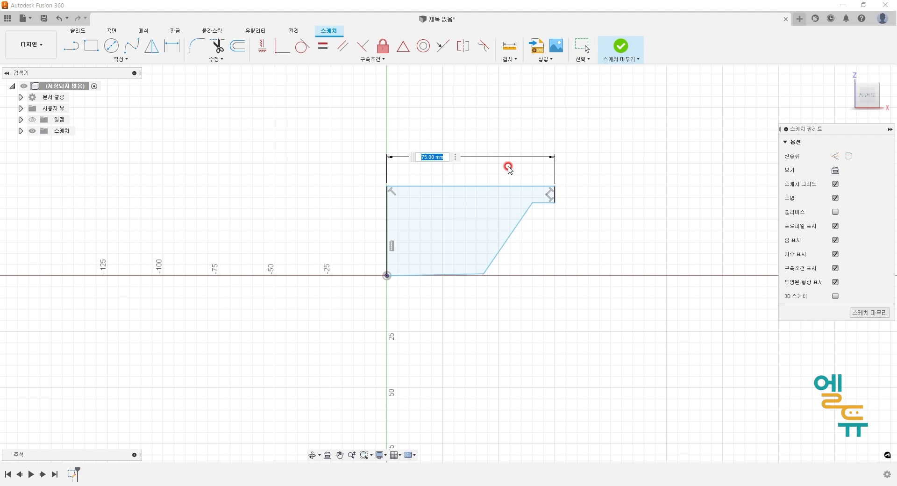
pyautogui.write('50')
pyautogui.press('Return')
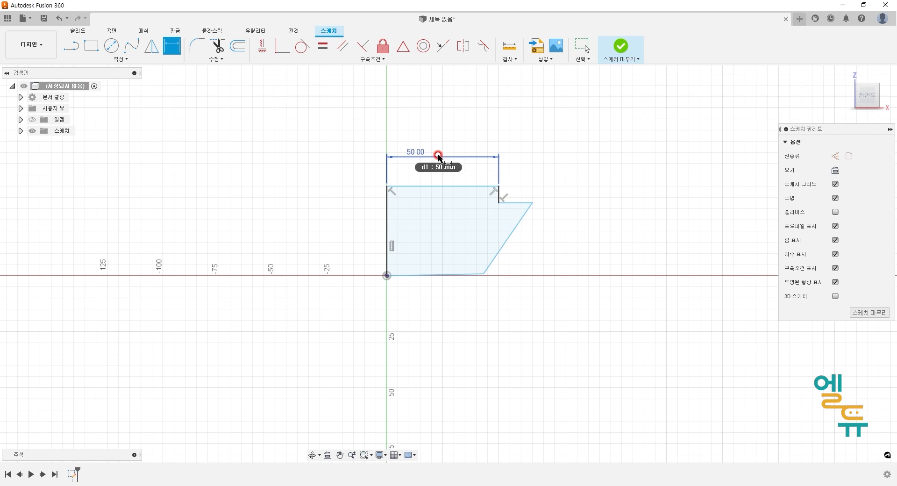
pyautogui.press('Escape')
pyautogui.hotkey('ctrl', 'z')
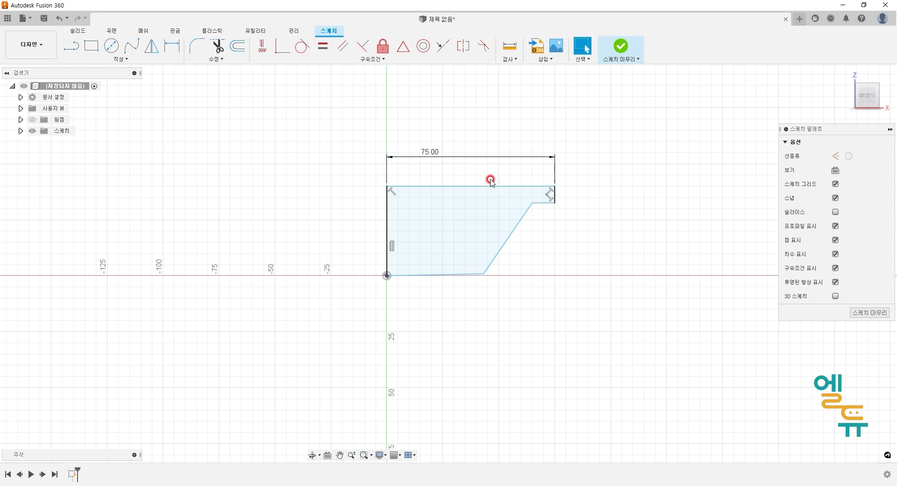
# Try setting the existing top edge dimension to 50 mm once more, and undo the edit
pyautogui.doubleClick(434, 156)
pyautogui.press('Return')
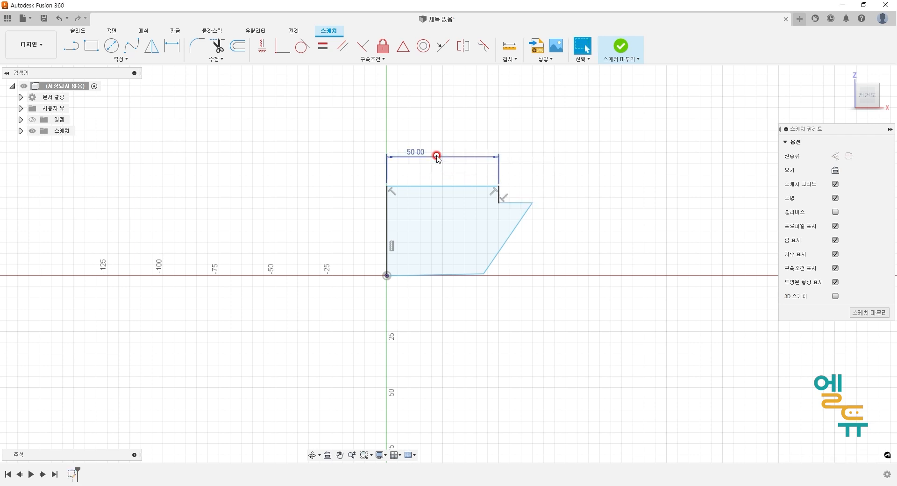
pyautogui.hotkey('ctrl', 'z')
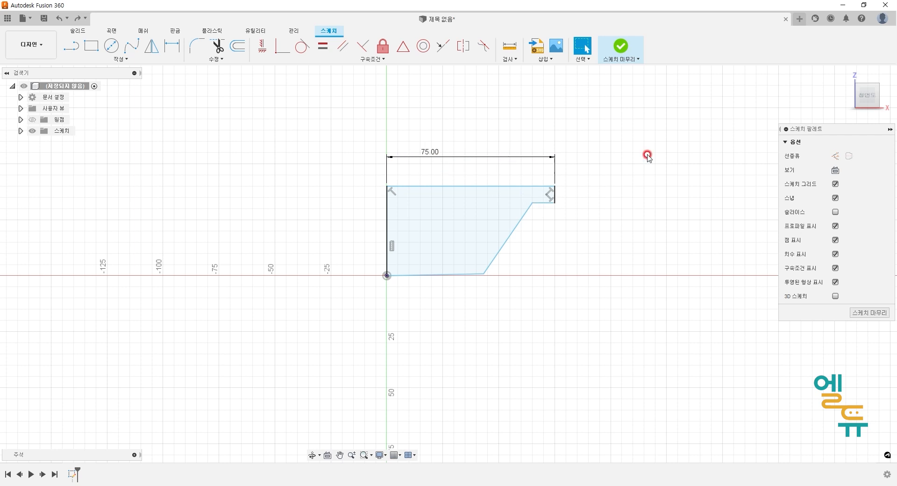
# Enable 첫 번째 치수에 맞춰 전체 스케치 축척 허용 in the design preferences and apply the change
pyautogui.click(883, 18)
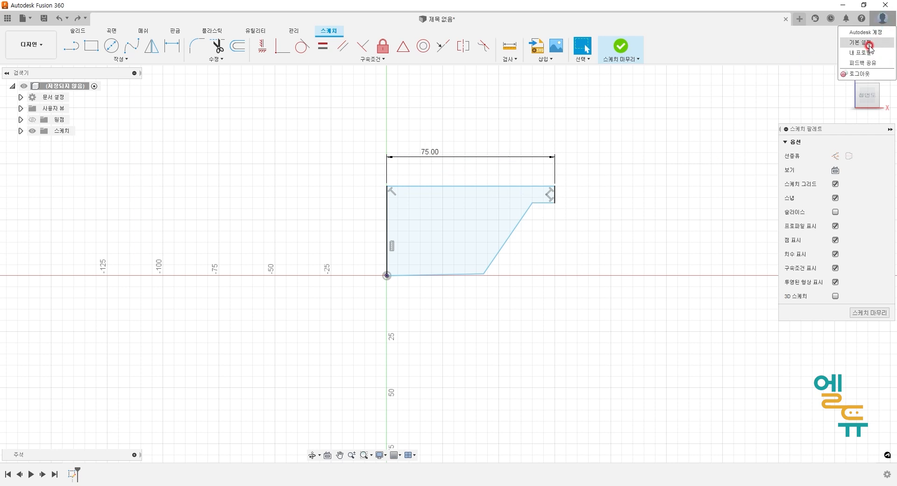
pyautogui.click(868, 43)
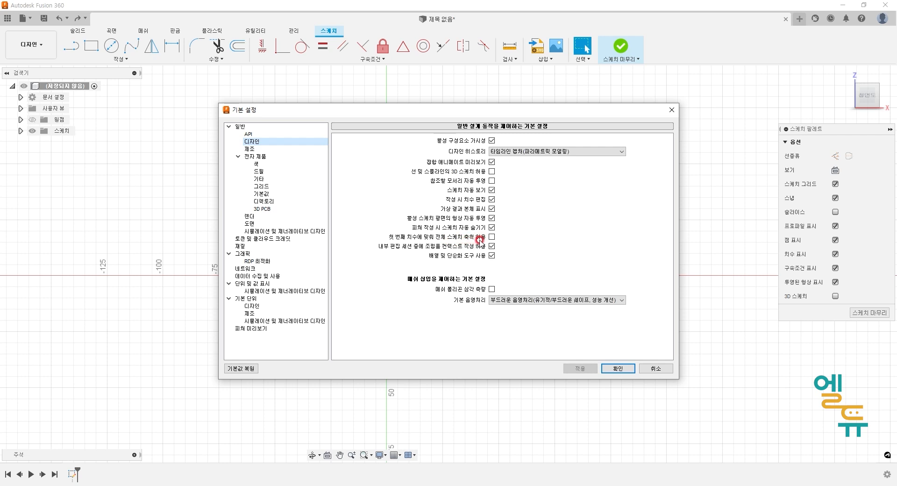
pyautogui.click(492, 237)
pyautogui.click(592, 371)
pyautogui.click(618, 368)
# Delete the top edge dimension and move the profile's lower slanted corner onto the horizontal axis
pyautogui.click(474, 158)
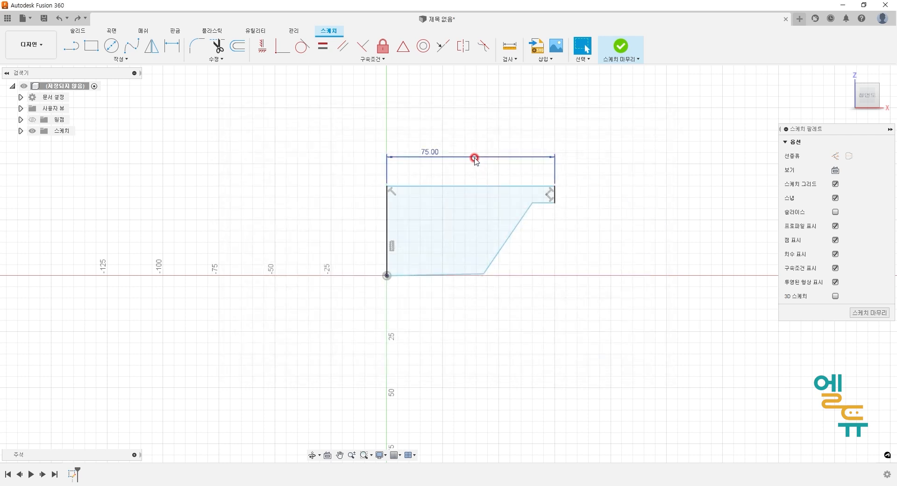
pyautogui.press('Delete')
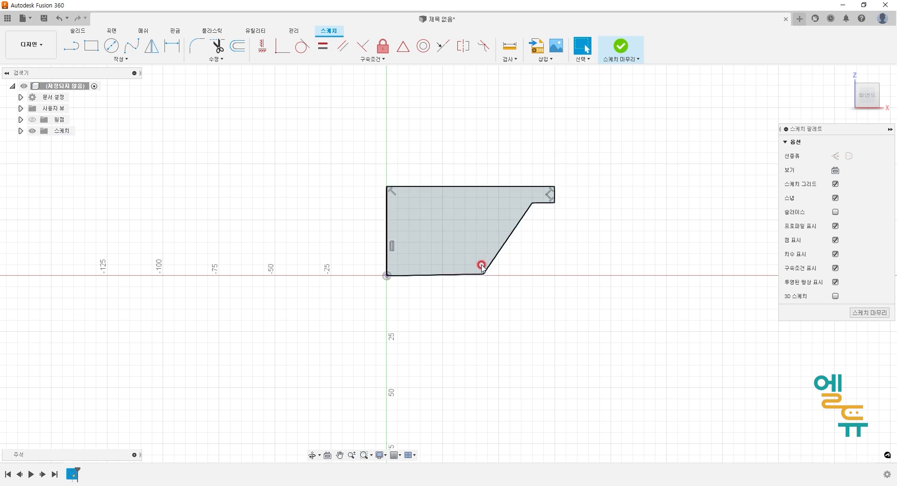
pyautogui.moveTo(485, 274); pyautogui.dragTo(487, 276)
pyautogui.click(185, 104)
# Dimension the profile's top edge at 50 mm as the first dimension so the whole sketch scales with it
pyautogui.click(168, 44)
pyautogui.click(452, 182)
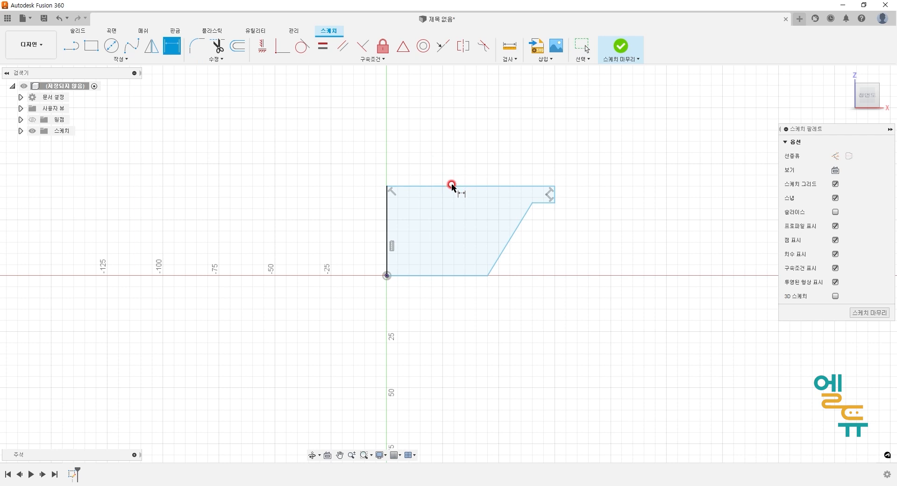
pyautogui.click(457, 151)
pyautogui.write('50')
pyautogui.press('Return')
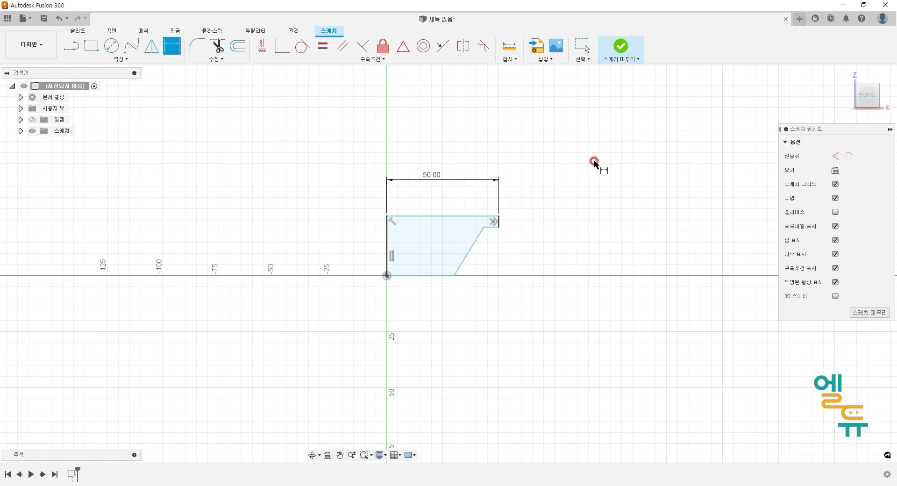
# Undo the 50 mm dimension scaling and review the first-dimension sketch scaling option in the design preferences
pyautogui.press('Escape')
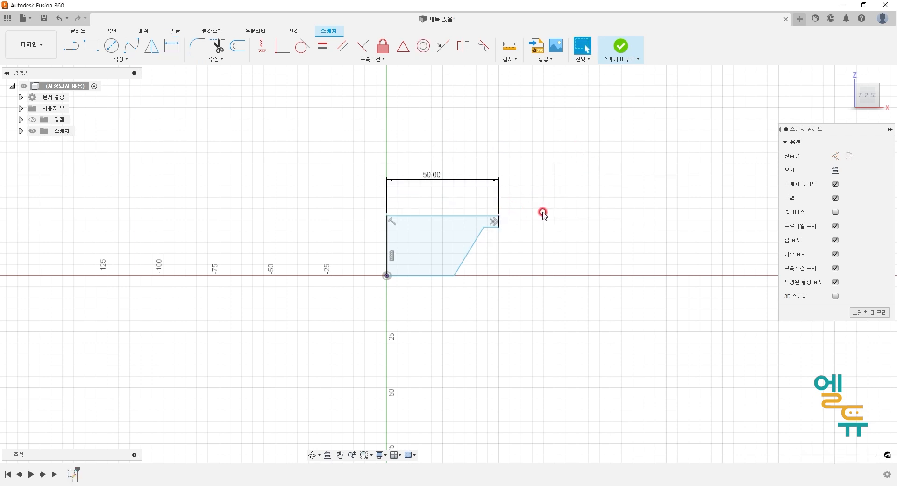
pyautogui.hotkey('ctrl', 'z')
pyautogui.click(883, 19)
pyautogui.click(865, 44)
pyautogui.click(303, 121)
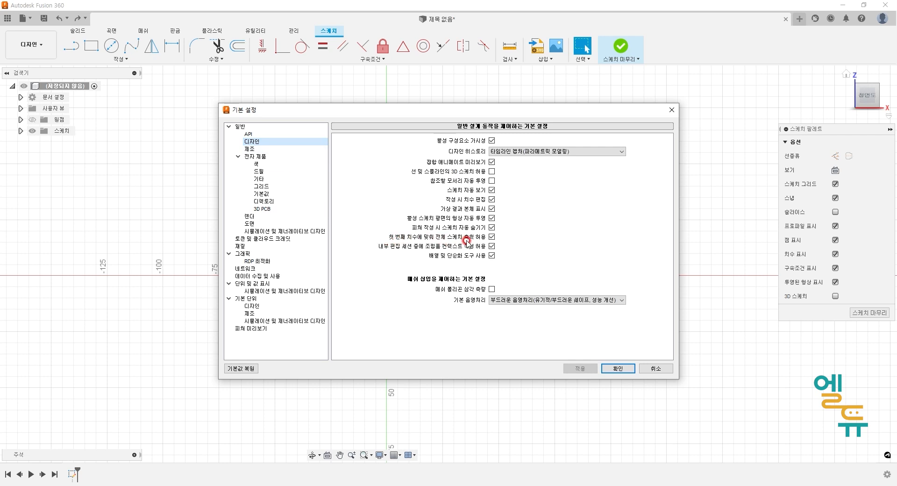
pyautogui.click(616, 368)
# Delete the existing dimension above the profile's top edge
pyautogui.moveTo(537, 138); pyautogui.dragTo(509, 161)
pyautogui.press('Delete')
pyautogui.moveTo(555, 151); pyautogui.dragTo(493, 143, button='middle')
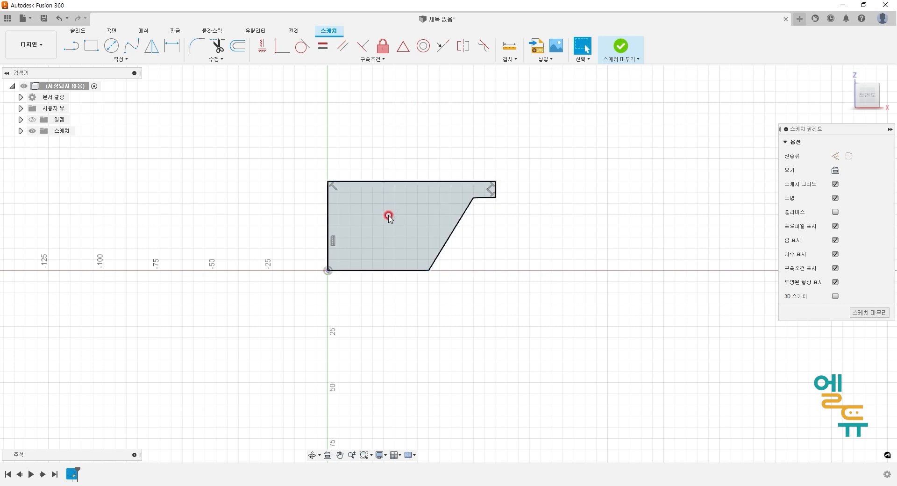
pyautogui.moveTo(349, 219)
pyautogui.mouseDown()
pyautogui.moveTo(346, 239)
pyautogui.moveTo(305, 240)
pyautogui.moveTo(302, 220)
pyautogui.moveTo(293, 220)
pyautogui.moveTo(313, 222)
pyautogui.mouseUp()
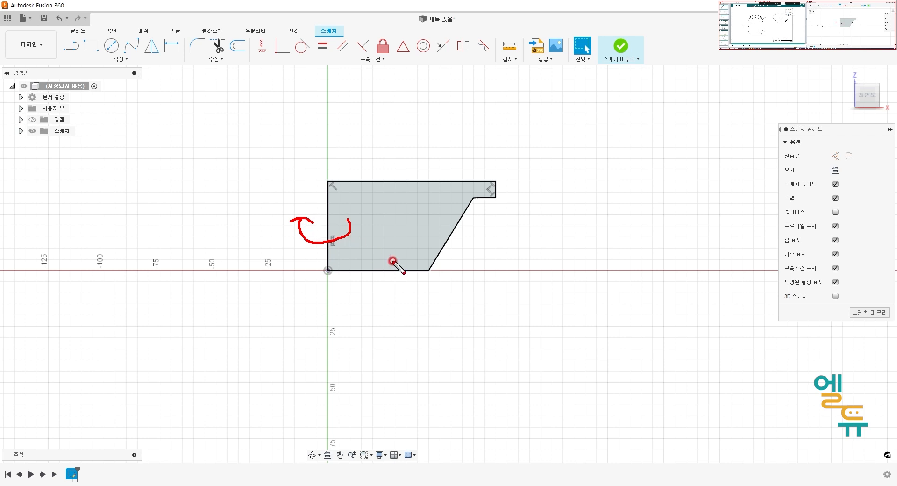
pyautogui.moveTo(332, 284)
pyautogui.mouseDown()
pyautogui.moveTo(310, 169)
pyautogui.moveTo(340, 204)
pyautogui.moveTo(348, 280)
pyautogui.moveTo(340, 297)
pyautogui.mouseUp()
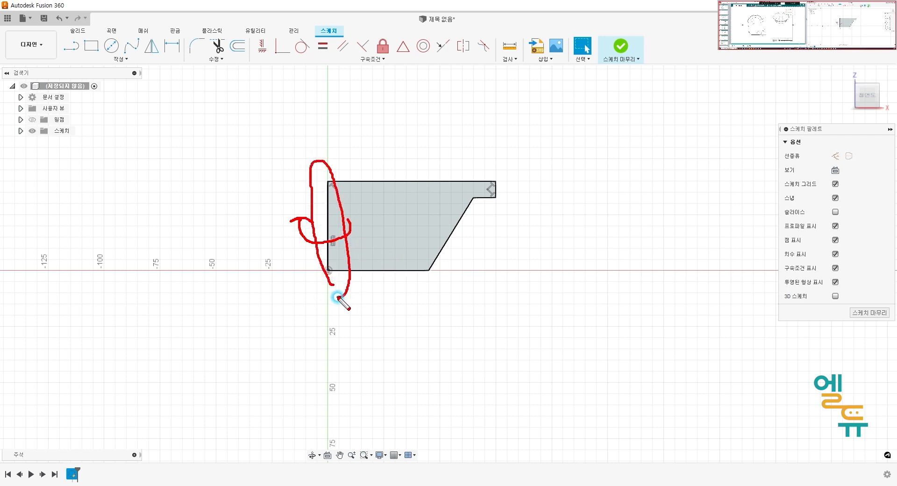
pyautogui.rightClick(333, 241)
pyautogui.click(335, 198)
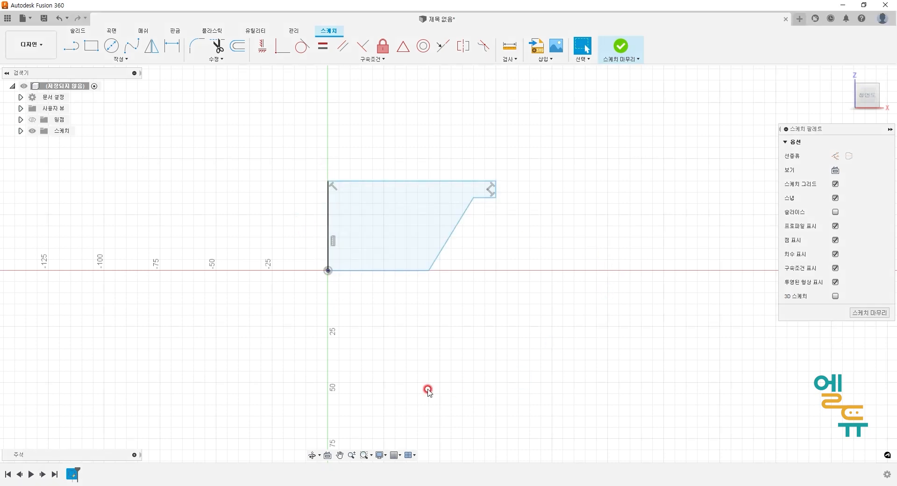
# Convert the profile's vertical edge through the origin into a centerline
pyautogui.click(328, 215)
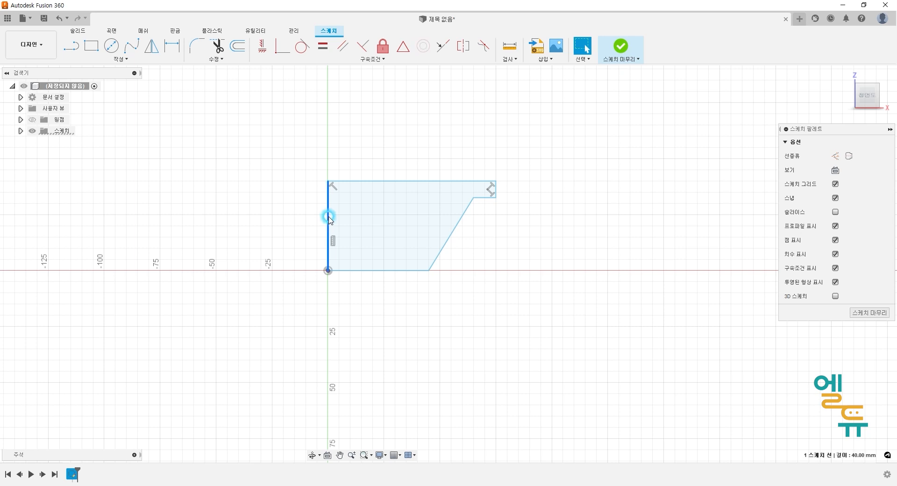
pyautogui.click(850, 160)
pyautogui.click(612, 166)
pyautogui.moveTo(601, 230); pyautogui.dragTo(614, 231, button='middle')
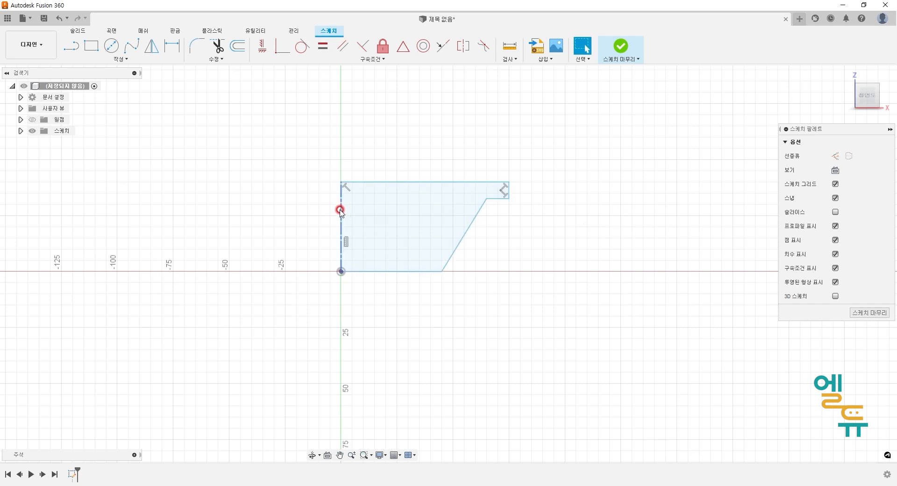
# Dimension the short outer rim edge from the centerline as a 260 mm diameter
pyautogui.click(172, 45)
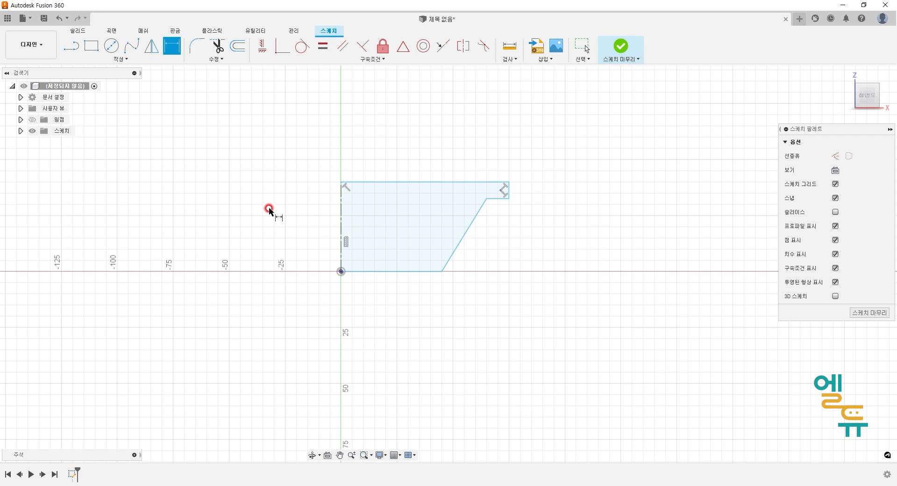
pyautogui.click(341, 209)
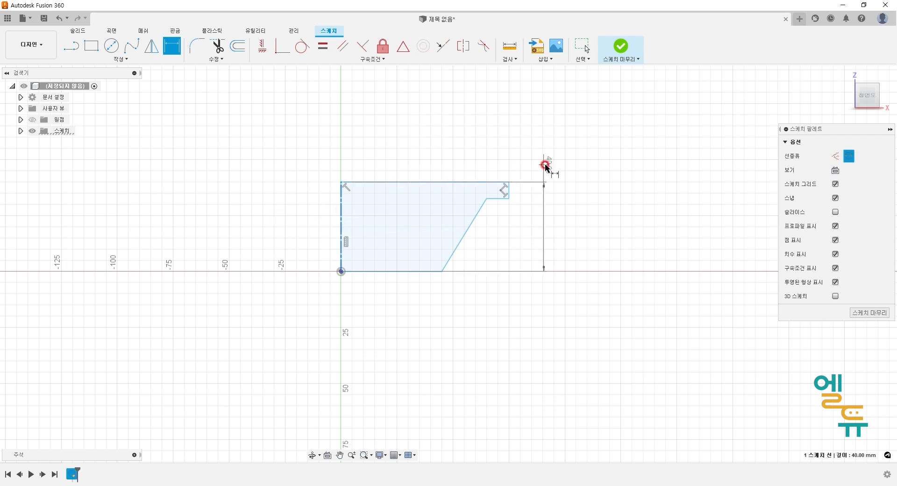
pyautogui.click(510, 190)
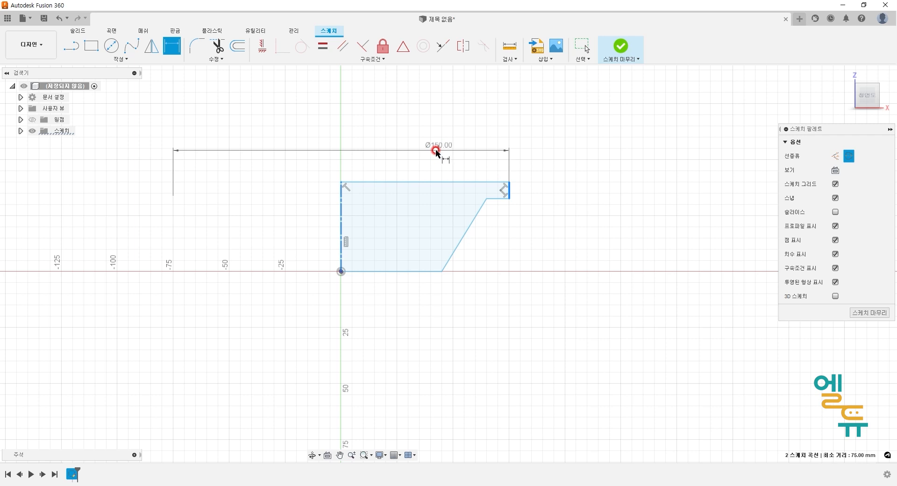
pyautogui.click(401, 145)
pyautogui.write('260')
pyautogui.press('Return')
pyautogui.moveTo(423, 197); pyautogui.dragTo(456, 236, button='middle')
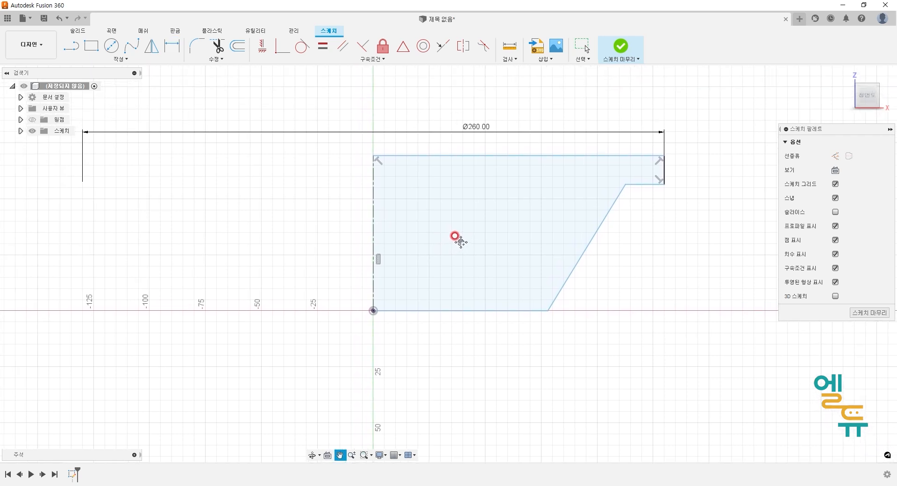
# Dimension the profile's height between the bottom and top edges at 80 mm
pyautogui.press('d')
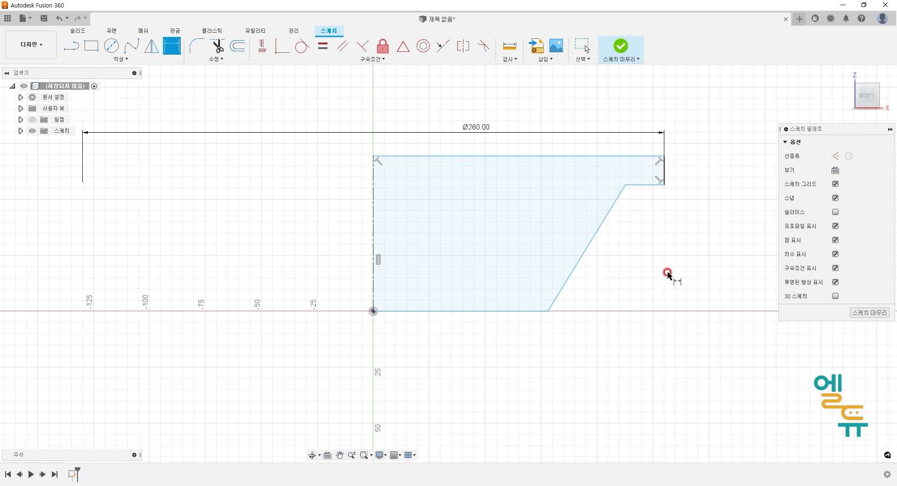
pyautogui.press('Escape')
pyautogui.moveTo(666, 273); pyautogui.dragTo(660, 264, button='middle')
pyautogui.press('d')
pyautogui.click(406, 311)
pyautogui.click(416, 154)
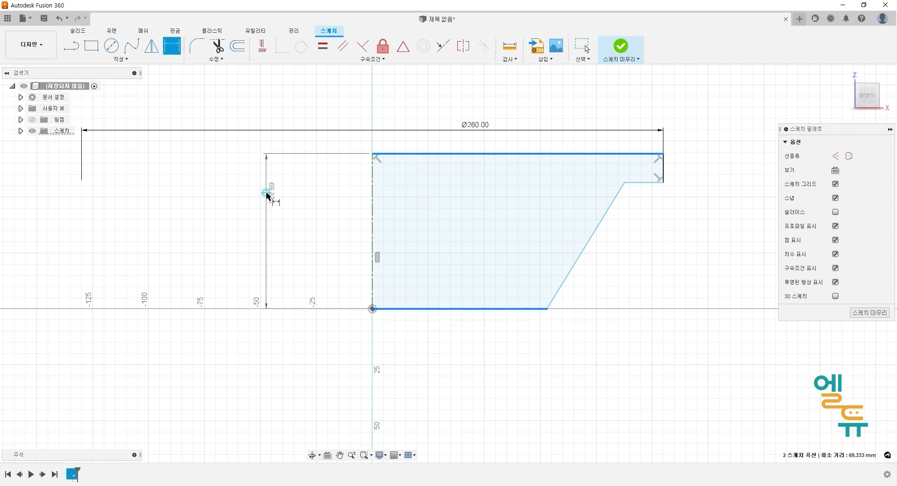
pyautogui.click(266, 194)
pyautogui.write('80')
pyautogui.press('Return')
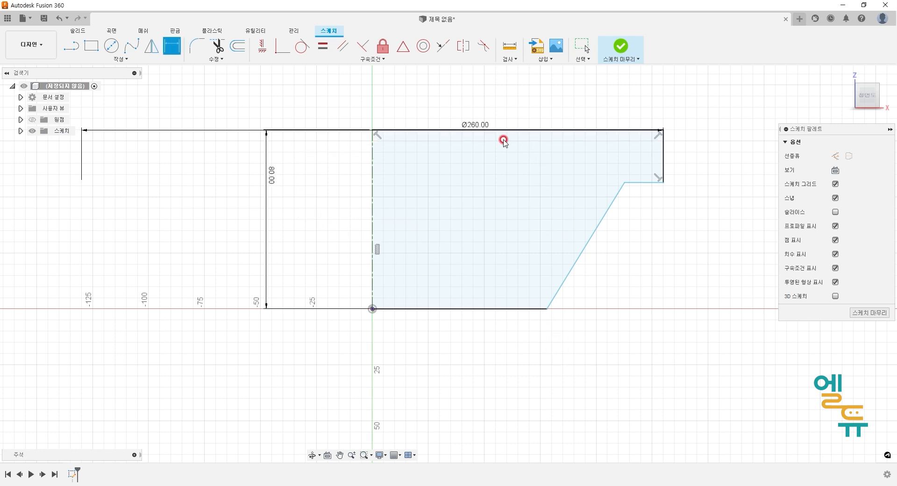
# Reposition the 260 mm diameter dimension higher above the profile's top edge
pyautogui.press('Escape')
pyautogui.moveTo(469, 126); pyautogui.dragTo(472, 106)
pyautogui.click(401, 324)
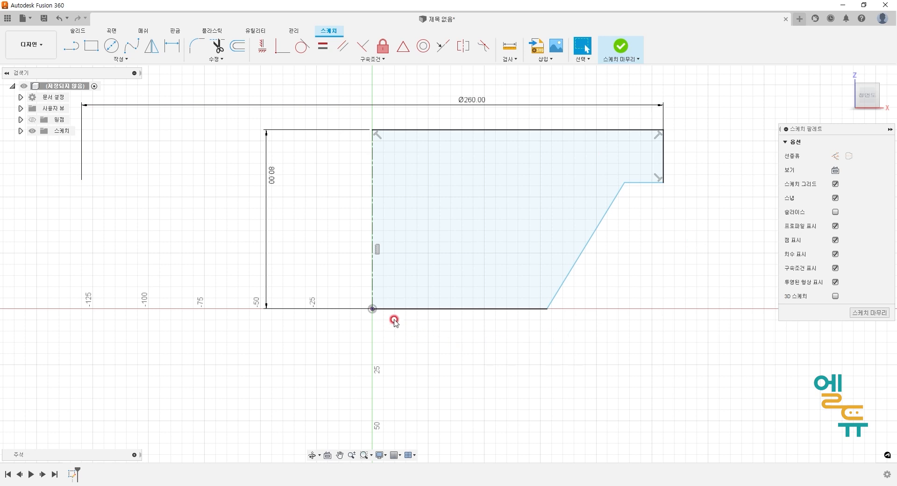
pyautogui.click(551, 309)
# Bring up the bowl drawing in PowerPoint and examine the base diameter and the lower corner radius
pyautogui.moveTo(0, 87)
pyautogui.mouseDown()
pyautogui.moveTo(186, 80)
pyautogui.moveTo(411, 53)
pyautogui.mouseUp()
pyautogui.scroll(-3, 406, 211)
pyautogui.scroll(-2, 433, 297)
pyautogui.moveTo(457, 292)
pyautogui.mouseDown()
pyautogui.moveTo(440, 273)
pyautogui.moveTo(461, 266)
pyautogui.moveTo(458, 289)
pyautogui.mouseUp()
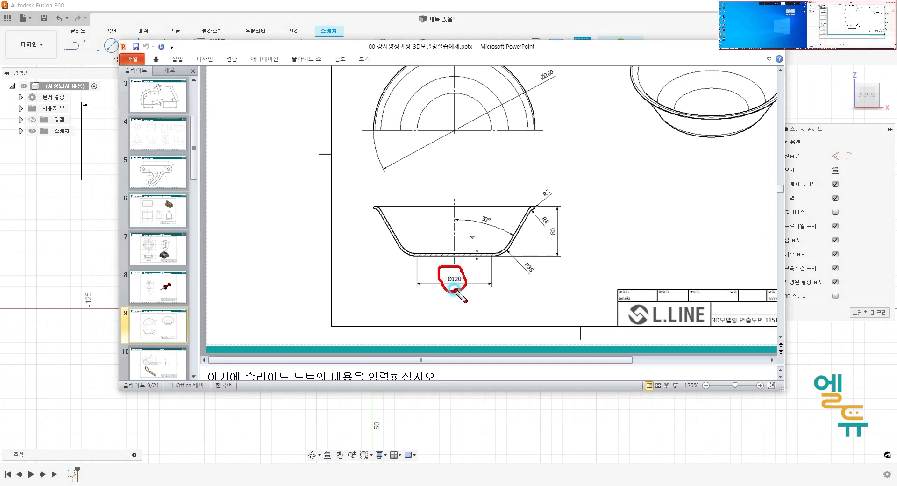
pyautogui.moveTo(522, 274)
pyautogui.mouseDown()
pyautogui.moveTo(535, 264)
pyautogui.moveTo(514, 260)
pyautogui.moveTo(524, 278)
pyautogui.mouseUp()
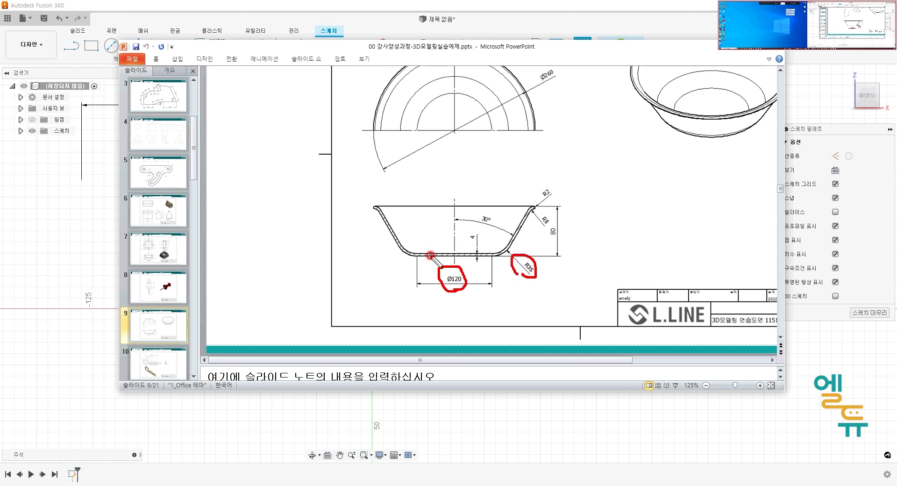
pyautogui.press('Escape')
pyautogui.moveTo(567, 48); pyautogui.dragTo(0, 140)
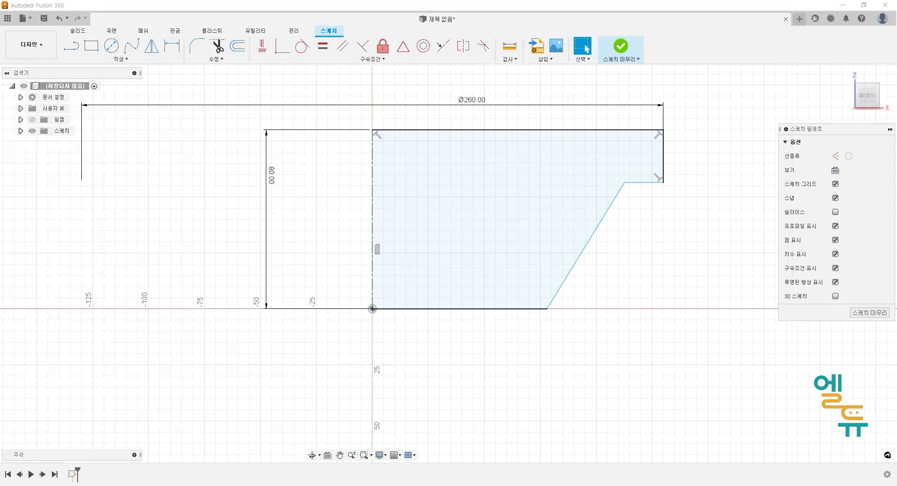
# Dimension the profile's lower slanted corner from the centerline as a 120 mm diameter
pyautogui.click(172, 45)
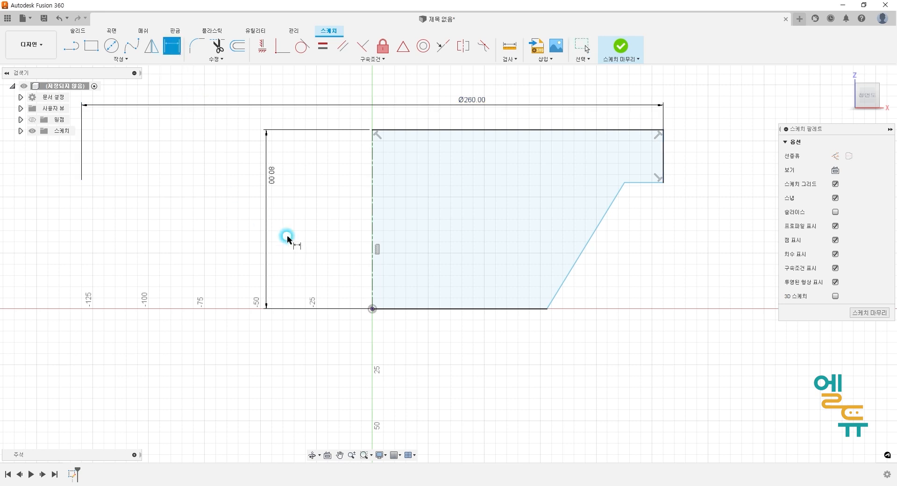
pyautogui.click(375, 288)
pyautogui.click(547, 309)
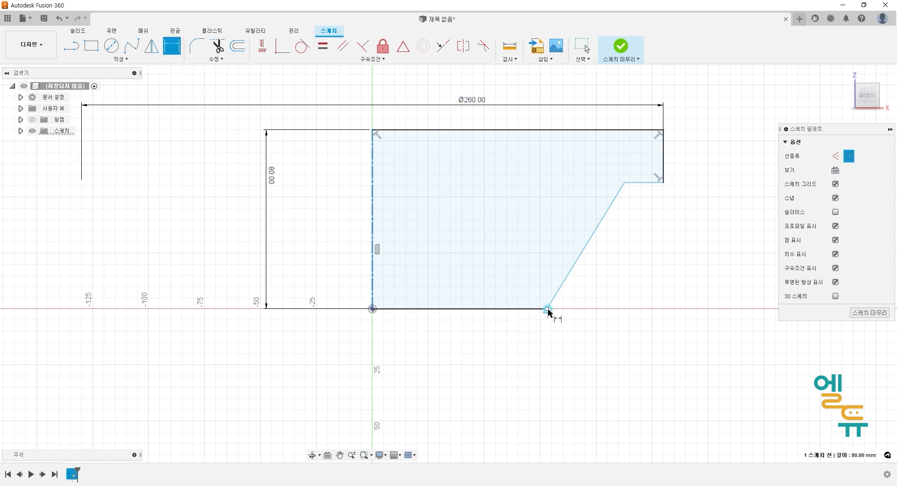
pyautogui.click(474, 349)
pyautogui.write('120')
pyautogui.press('Return')
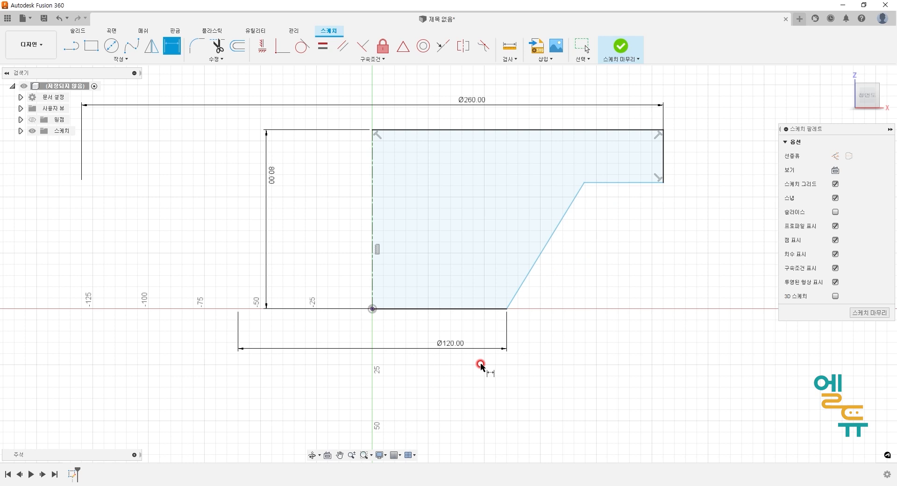
# Fillet the corner between the base line and the slanted edge with a 35 mm radius
pyautogui.click(197, 45)
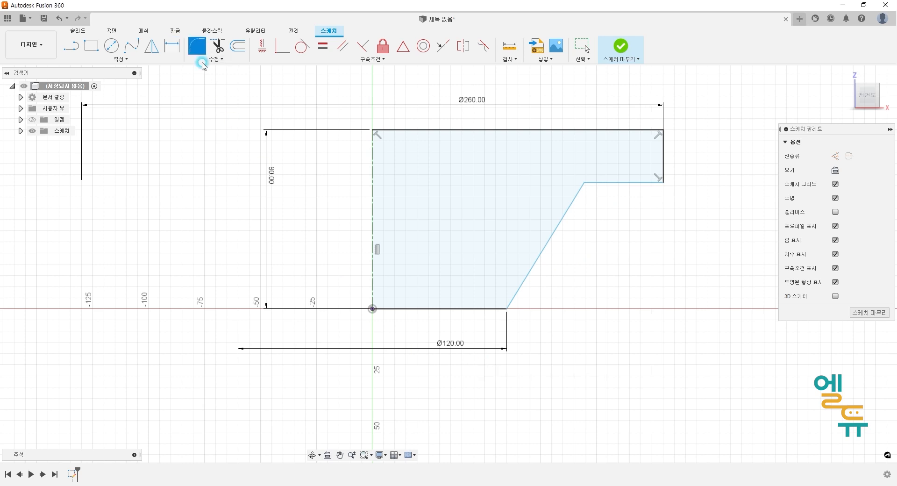
pyautogui.click(484, 308)
pyautogui.click(513, 295)
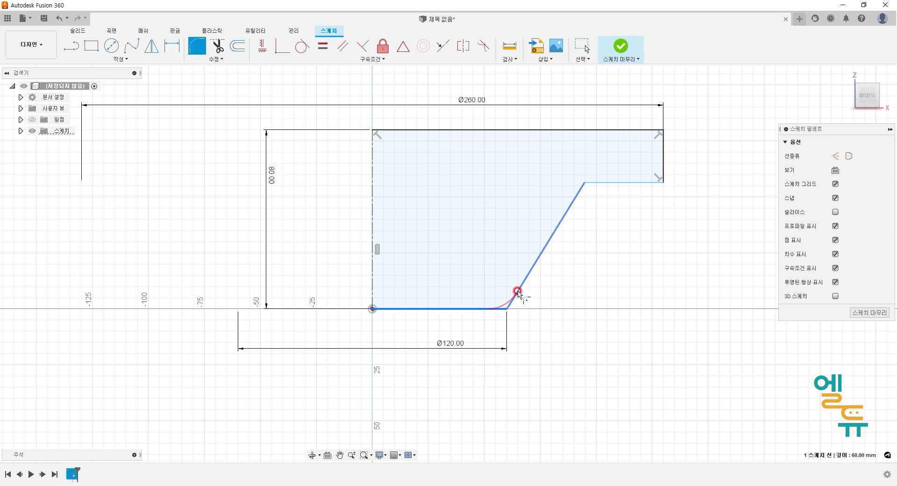
pyautogui.write('35')
pyautogui.press('Return')
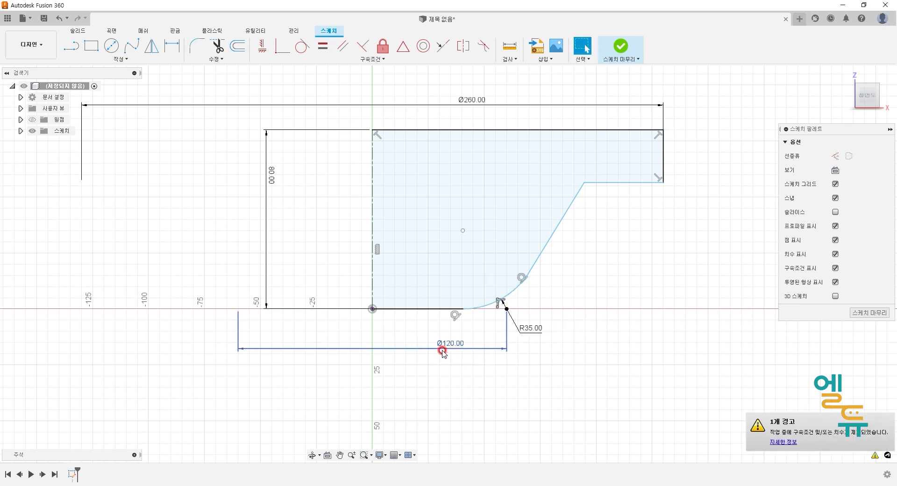
# Compare the profile's flat base line with the extent of the base diameter in the PowerPoint bowl drawing
pyautogui.moveTo(373, 308); pyautogui.dragTo(460, 309)
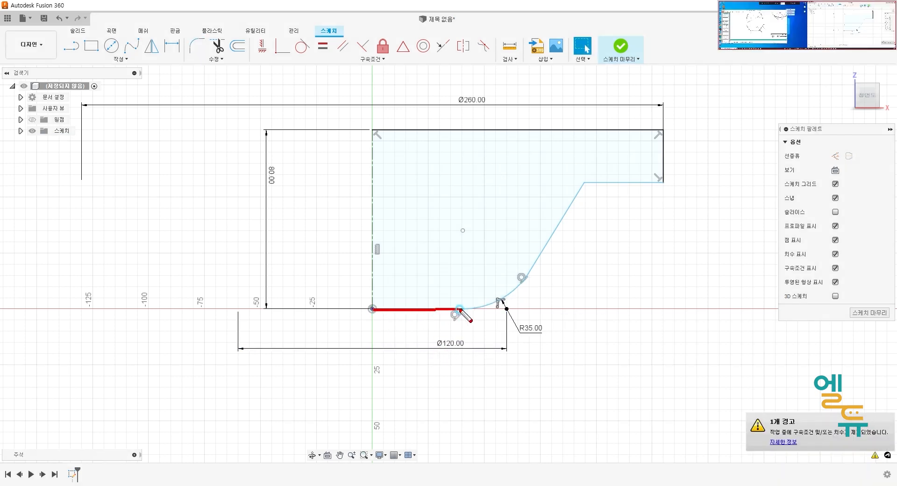
pyautogui.press('Escape')
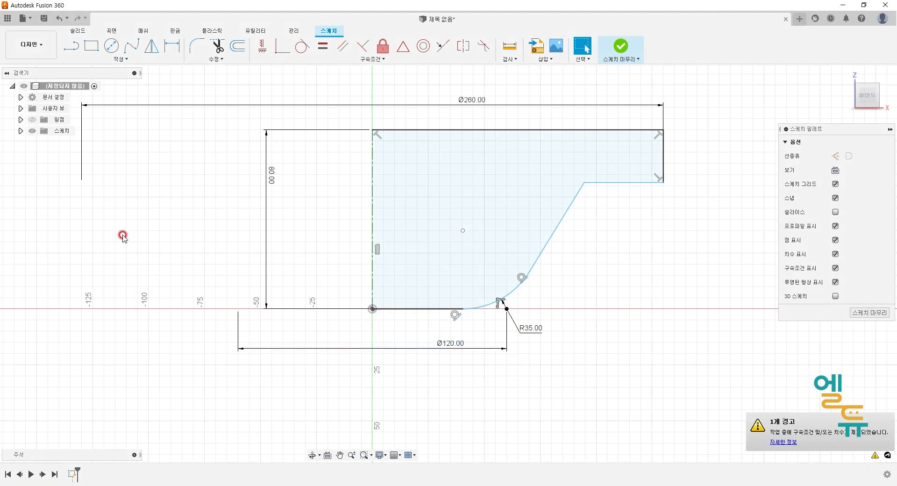
pyautogui.hotkey('alt', 'Tab')
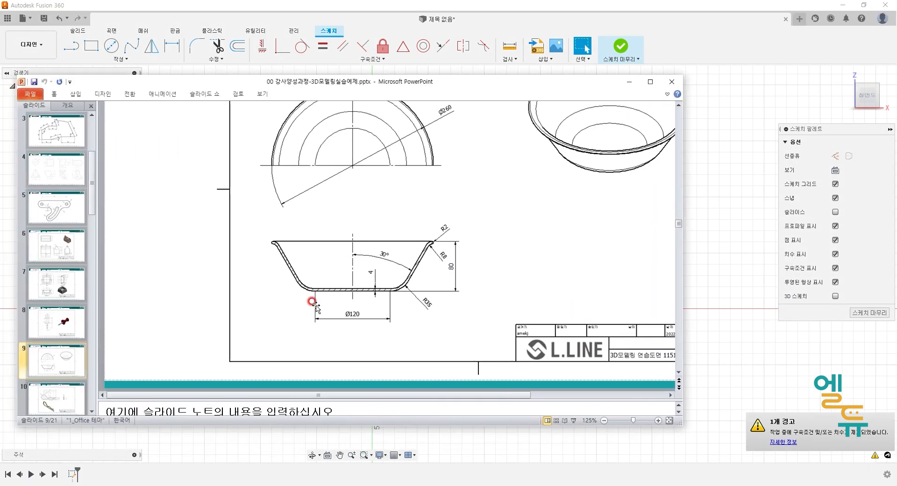
pyautogui.keyDown('ctrl'); pyautogui.scroll(2, 340, 306); pyautogui.keyUp('ctrl')
pyautogui.scroll(-3, 350, 290)
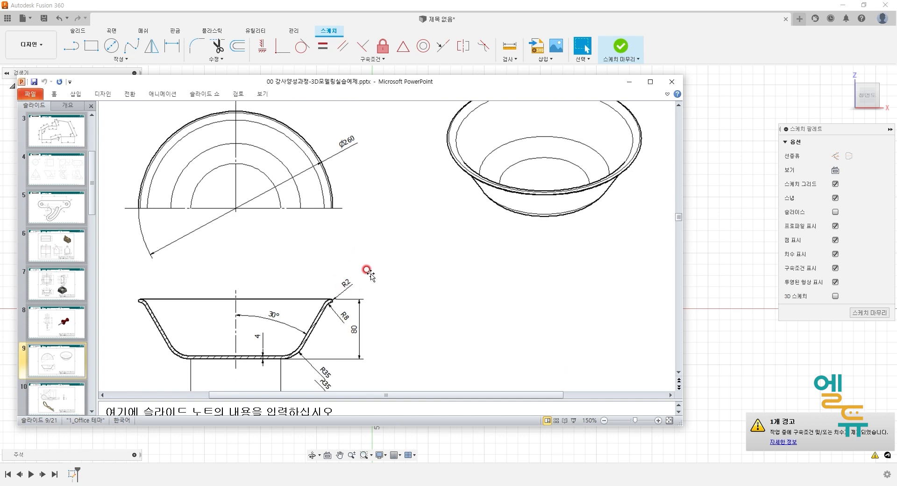
pyautogui.moveTo(471, 88); pyautogui.dragTo(515, 97)
pyautogui.click(481, 139)
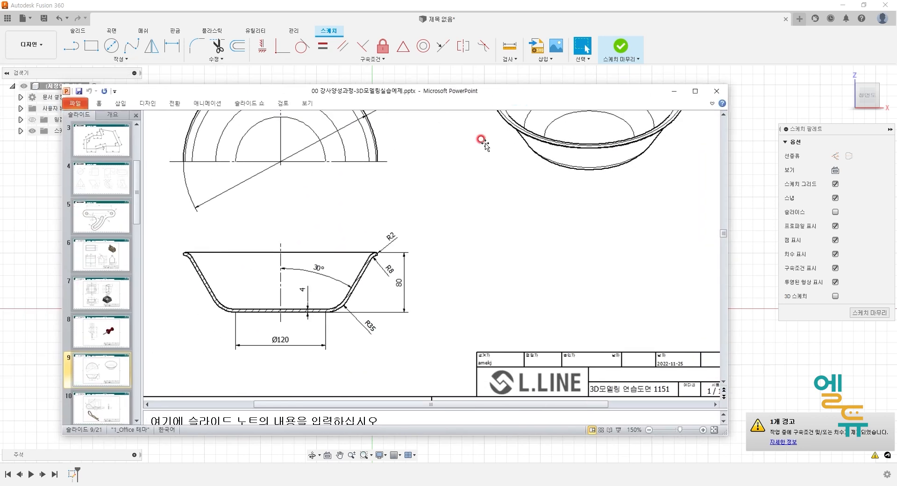
pyautogui.moveTo(251, 308)
pyautogui.mouseDown()
pyautogui.moveTo(236, 309)
pyautogui.moveTo(332, 309)
pyautogui.mouseUp()
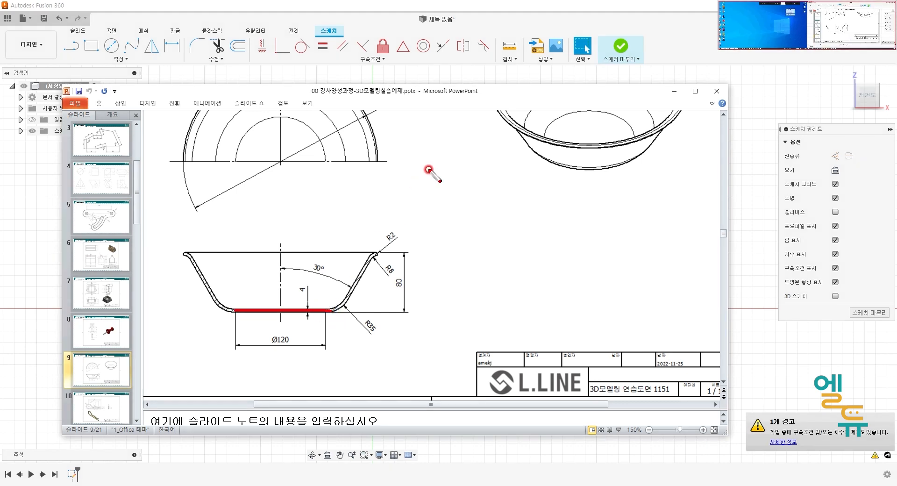
pyautogui.click(513, 96)
pyautogui.hotkey('alt', 'Tab')
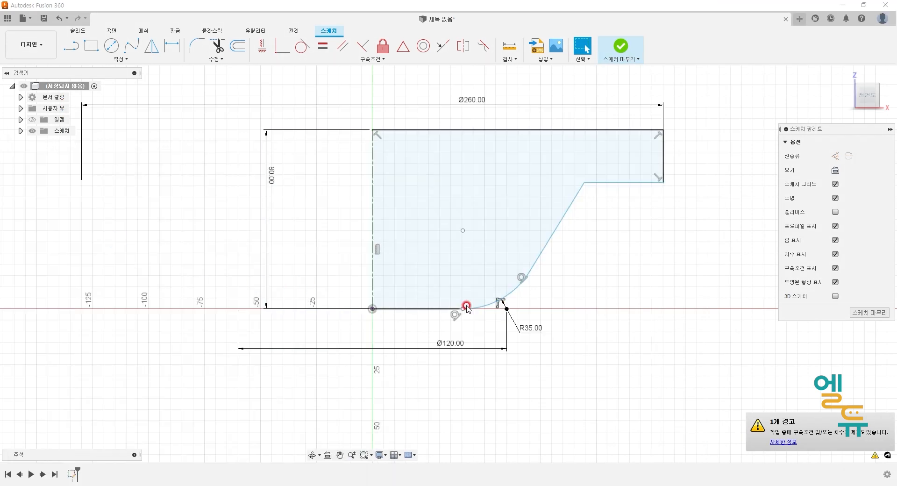
# Undo the 35 mm corner fillet and the 120 mm base diameter dimension
pyautogui.click(579, 293)
pyautogui.click(586, 294)
pyautogui.hotkey('ctrl', 'z')
pyautogui.click(579, 333)
pyautogui.hotkey('ctrl', 'z')
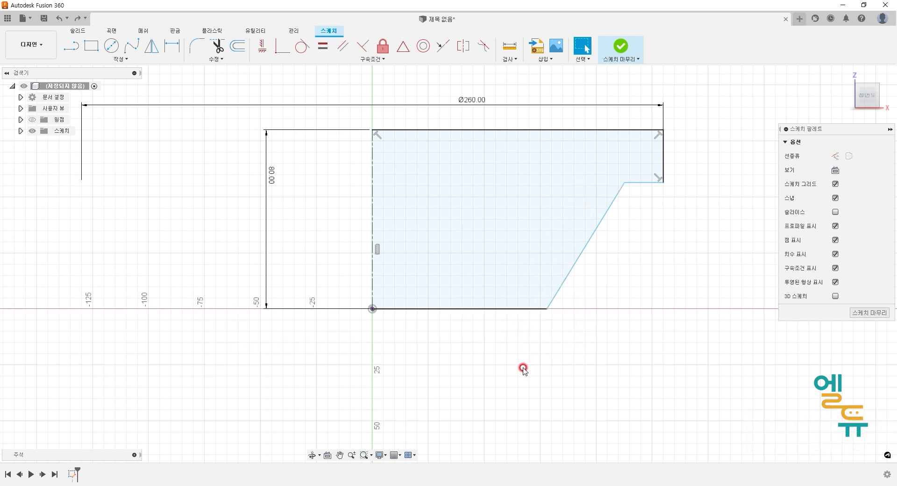
# Fillet the corner between the base line and the slanted edge with a 35 mm radius
pyautogui.click(197, 46)
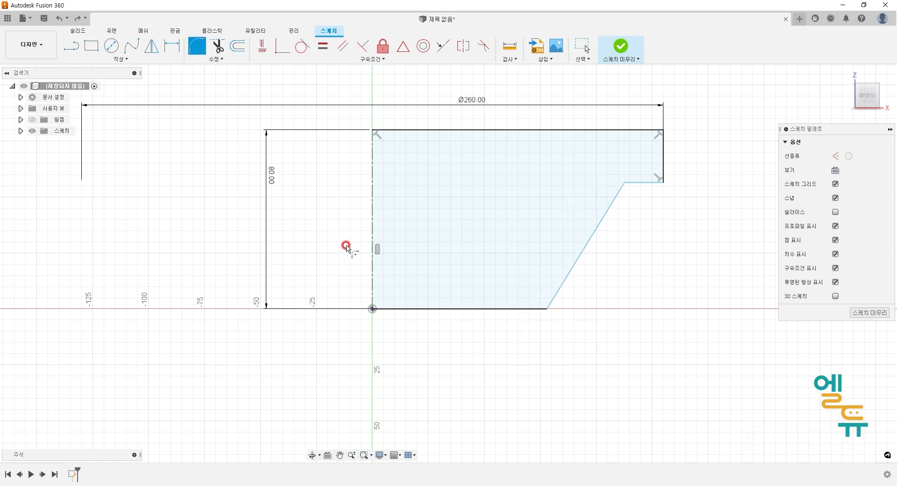
pyautogui.click(523, 314)
pyautogui.click(556, 294)
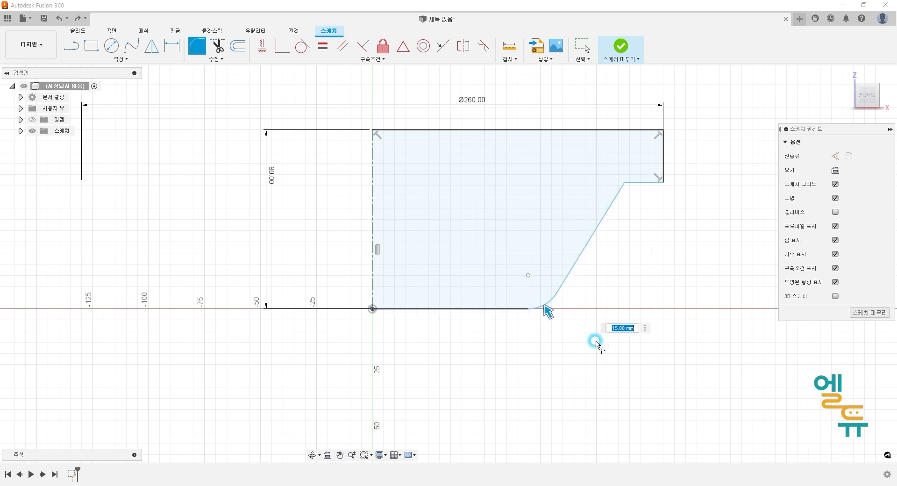
pyautogui.press('Return')
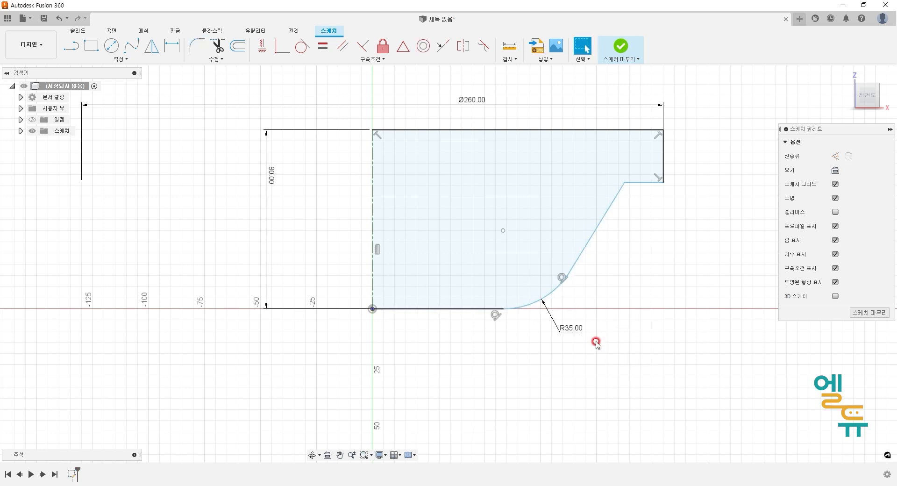
# Dimension the outer end of the flat base line from the centerline as a 120 mm diameter
pyautogui.press('d')
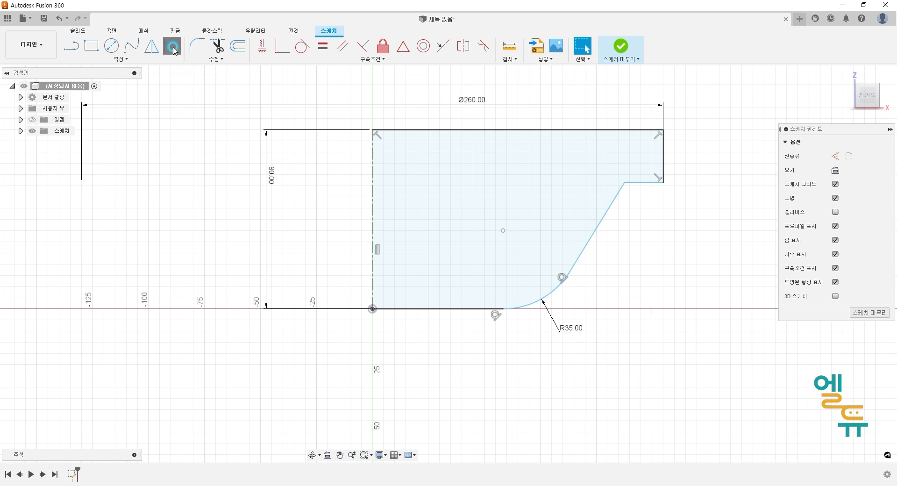
pyautogui.click(369, 274)
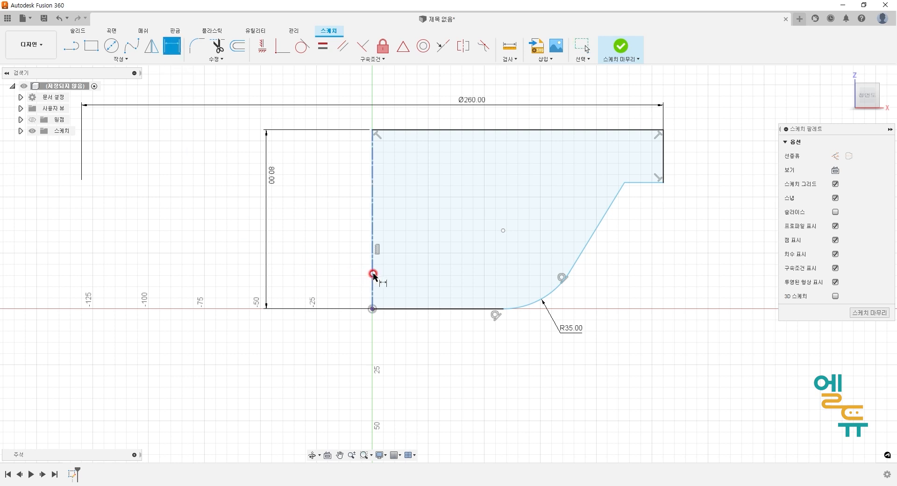
pyautogui.click(504, 309)
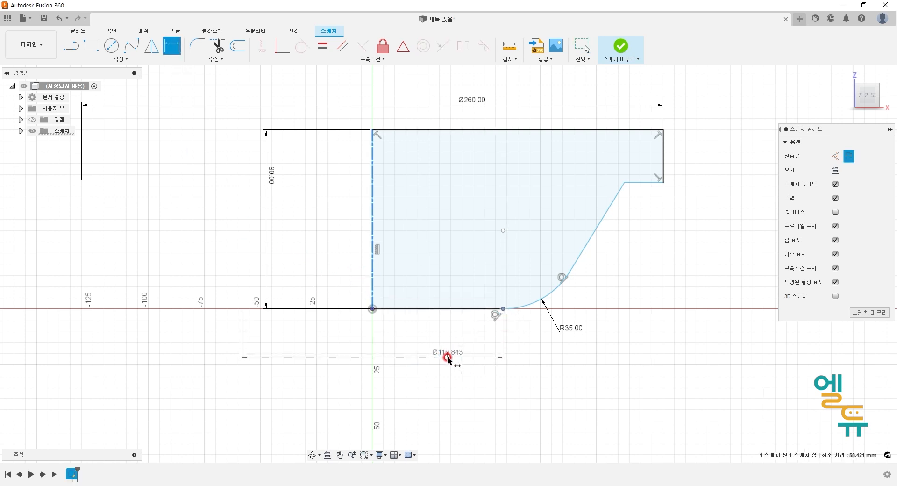
pyautogui.click(481, 380)
pyautogui.write('120')
pyautogui.press('Return')
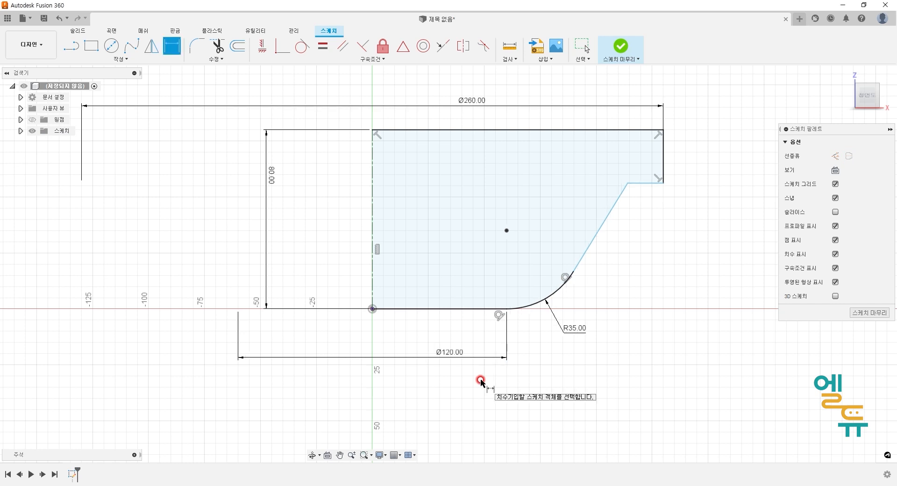
# Dimension the angle between the centerline and the slanted edge as 30 degrees
pyautogui.click(376, 200)
pyautogui.click(595, 236)
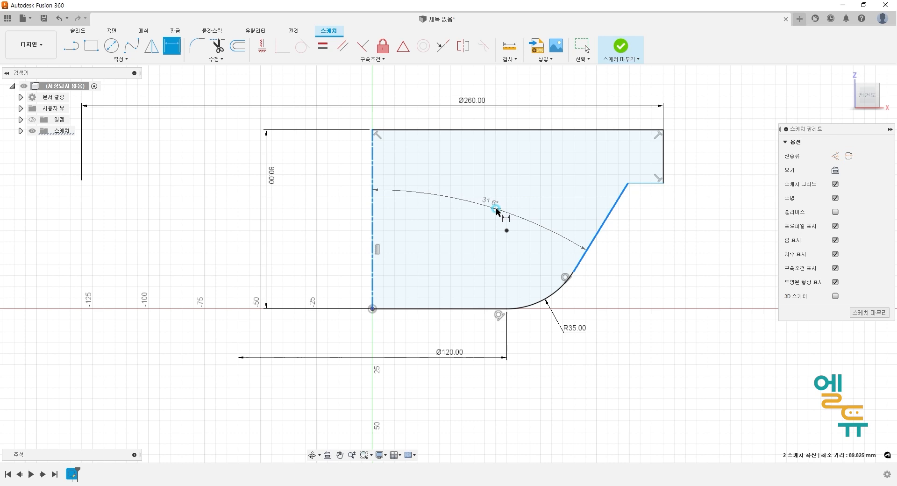
pyautogui.click(504, 209)
pyautogui.write('30')
pyautogui.press('Return')
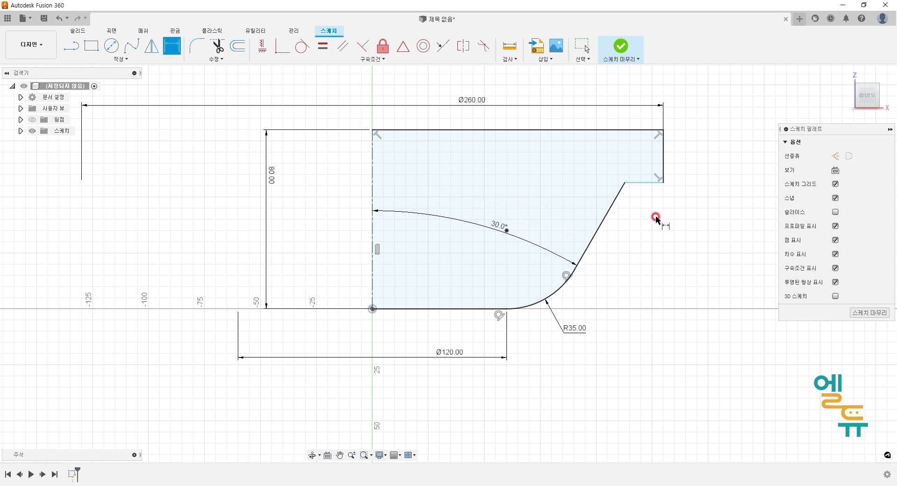
pyautogui.click(647, 183)
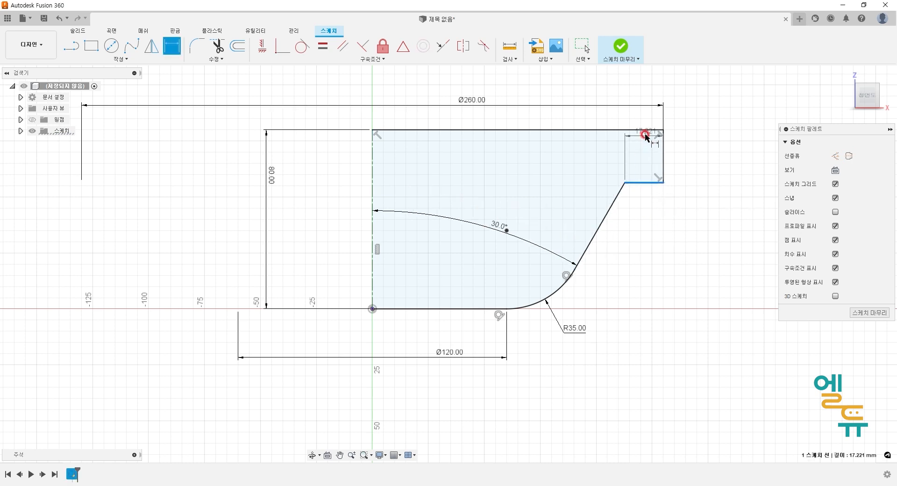
pyautogui.click(645, 131)
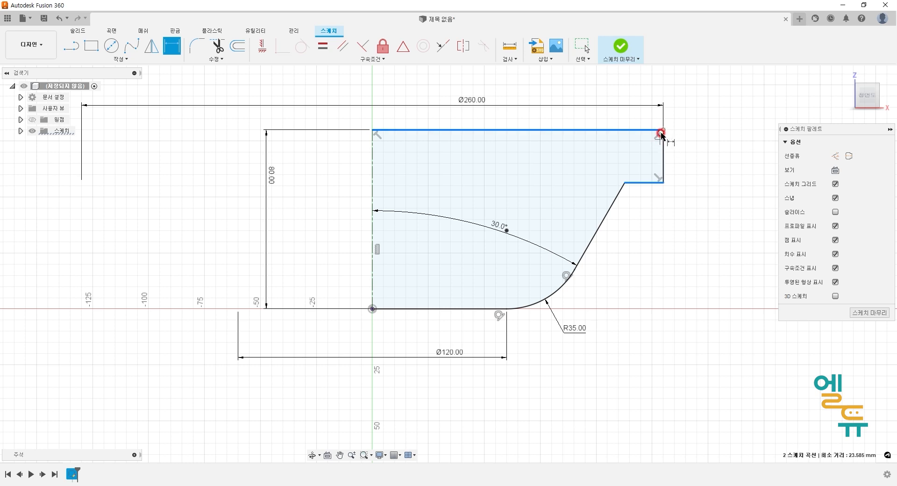
pyautogui.moveTo(660, 191)
pyautogui.mouseDown()
pyautogui.moveTo(674, 122)
pyautogui.moveTo(666, 189)
pyautogui.mouseUp()
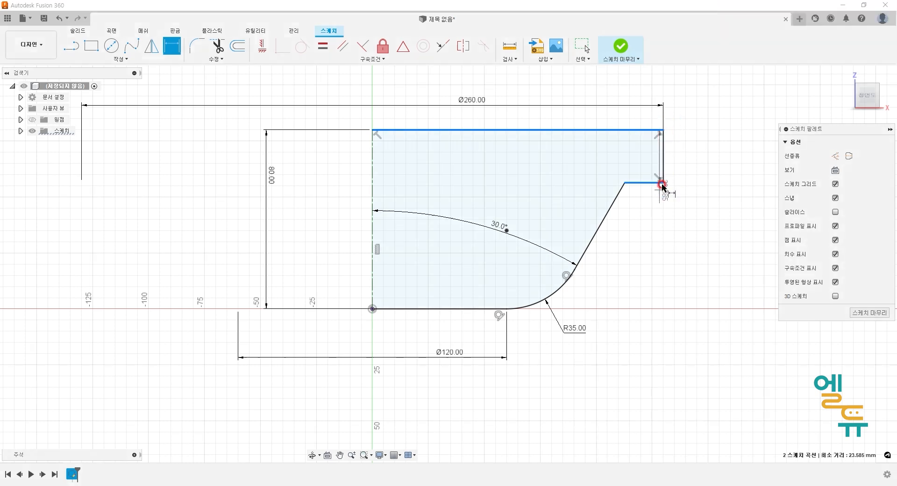
pyautogui.press('Escape')
# Dimension the short vertical edge of the rim as 8 mm and change that dimension to 4 mm
pyautogui.click(172, 46)
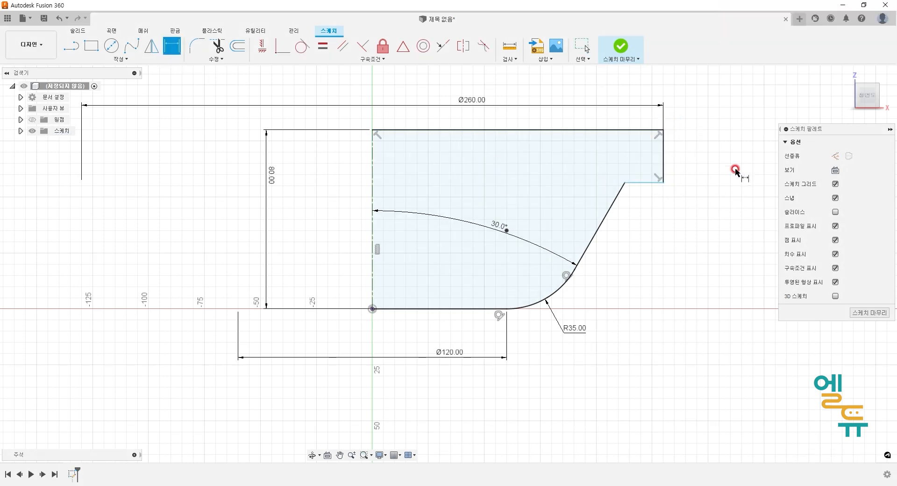
pyautogui.click(664, 160)
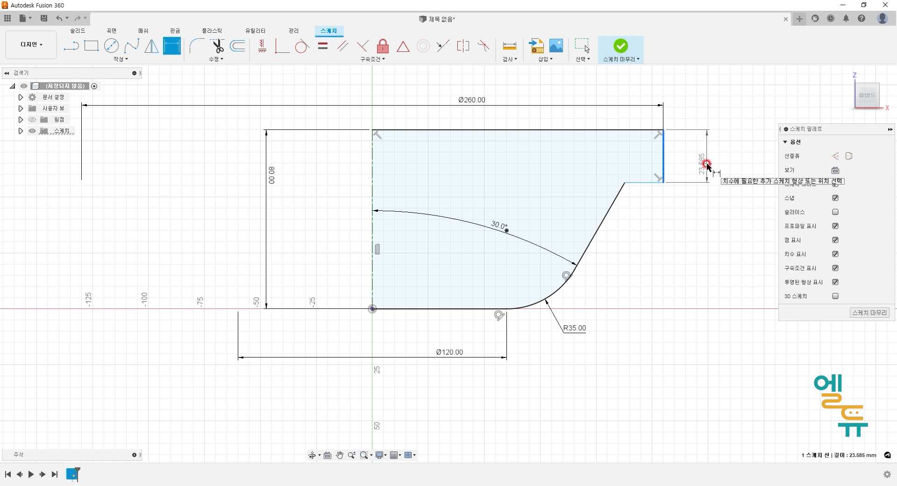
pyautogui.click(711, 155)
pyautogui.write('8')
pyautogui.press('Return')
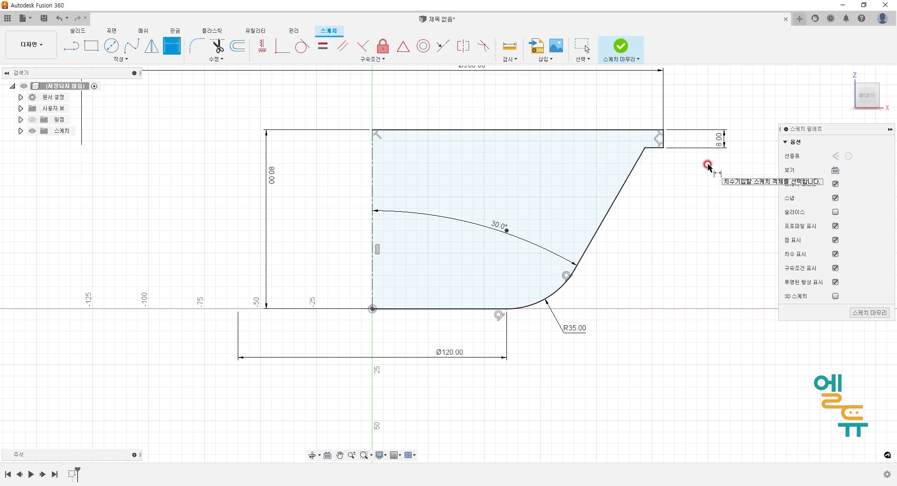
pyautogui.doubleClick(720, 140)
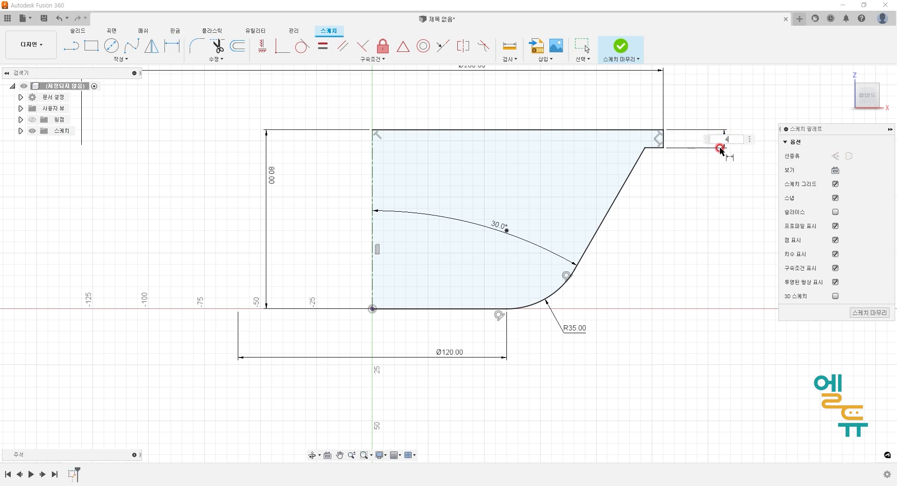
pyautogui.press('Return')
pyautogui.moveTo(648, 224)
pyautogui.mouseDown(button='middle')
pyautogui.moveTo(652, 252)
pyautogui.moveTo(636, 261)
pyautogui.mouseUp(button='middle')
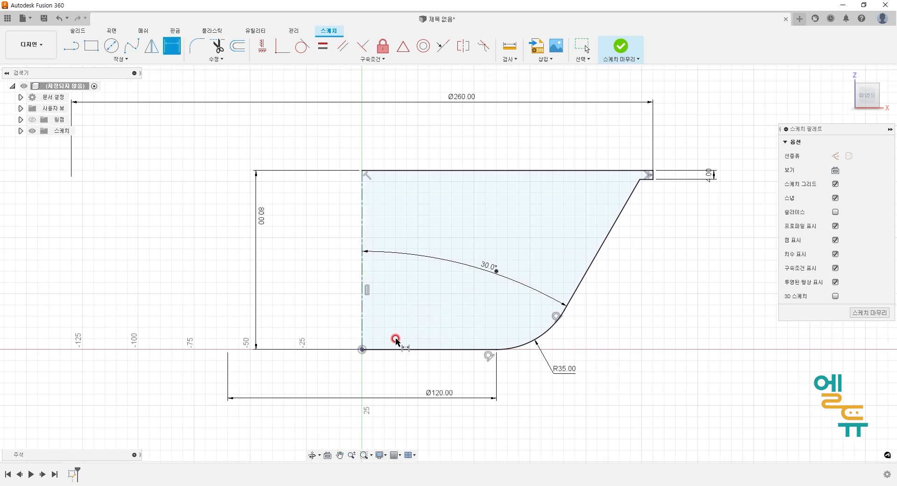
pyautogui.moveTo(363, 339)
pyautogui.mouseDown()
pyautogui.moveTo(481, 343)
pyautogui.moveTo(531, 320)
pyautogui.moveTo(610, 196)
pyautogui.moveTo(613, 185)
pyautogui.moveTo(604, 187)
pyautogui.moveTo(614, 185)
pyautogui.mouseUp()
pyautogui.press('Escape')
pyautogui.hotkey('ctrl', '2')
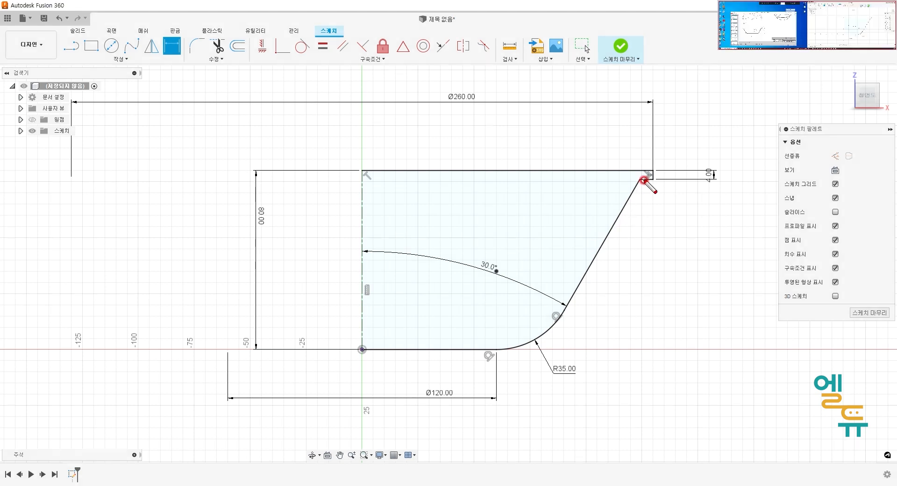
pyautogui.press('Escape')
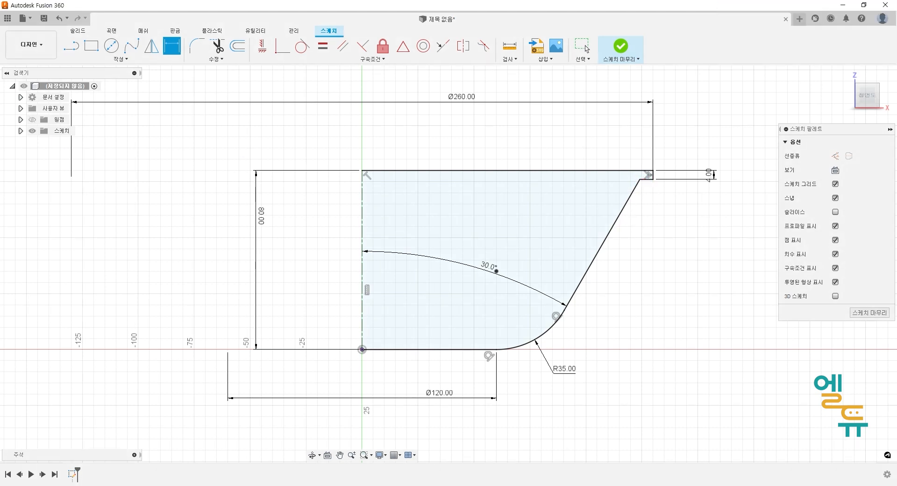
# Switch to the PowerPoint bowl drawing and examine the rim detail and its fillet radius callouts
pyautogui.hotkey('alt', 'Tab')
pyautogui.moveTo(575, 100); pyautogui.dragTo(613, 97)
pyautogui.hotkey('ctrl', '2')
pyautogui.moveTo(454, 281)
pyautogui.mouseDown()
pyautogui.moveTo(441, 247)
pyautogui.moveTo(457, 279)
pyautogui.mouseUp()
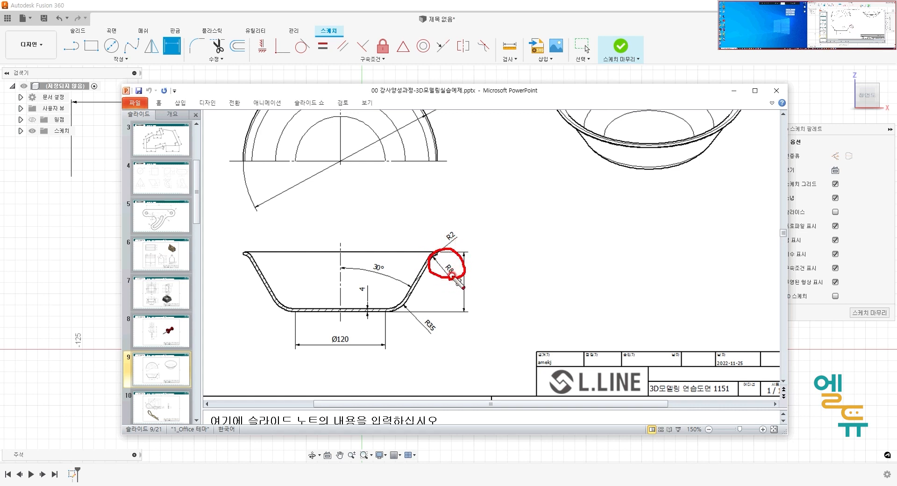
pyautogui.press('Escape')
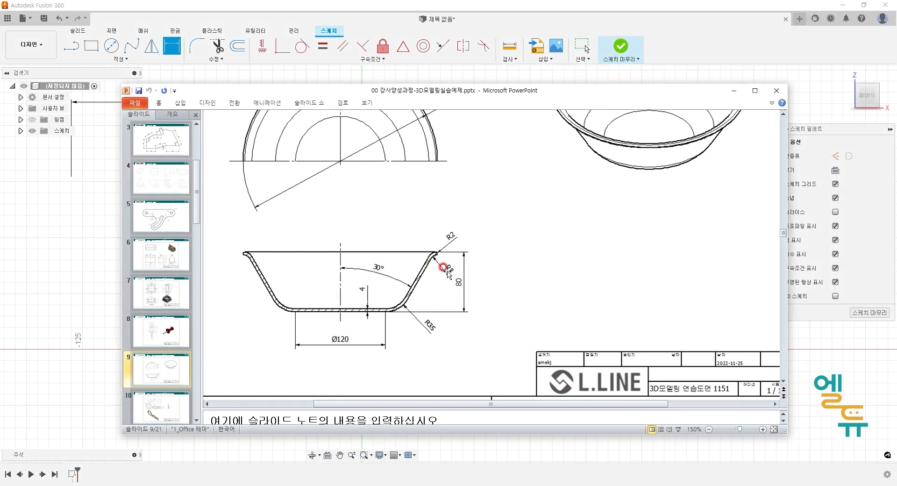
pyautogui.keyDown('ctrl'); pyautogui.scroll(5, 413, 277); pyautogui.keyUp('ctrl')
pyautogui.scroll(-3, 417, 324)
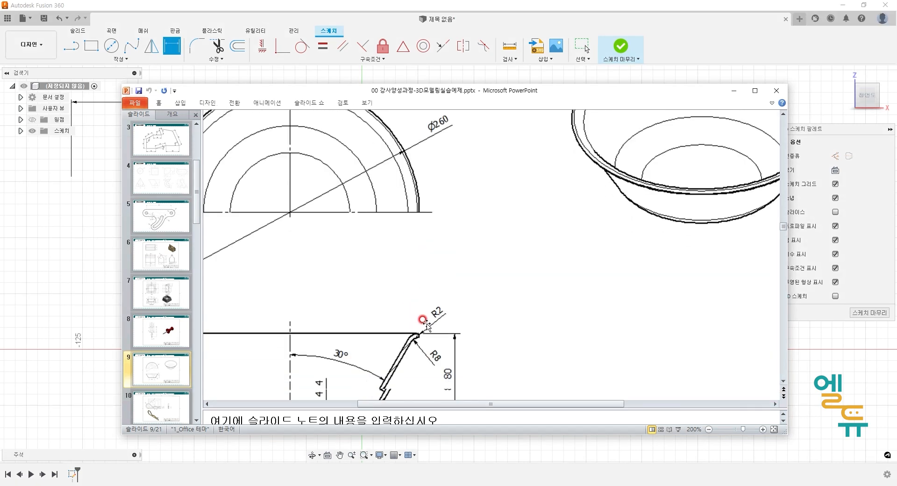
pyautogui.hotkey('ctrl', '2')
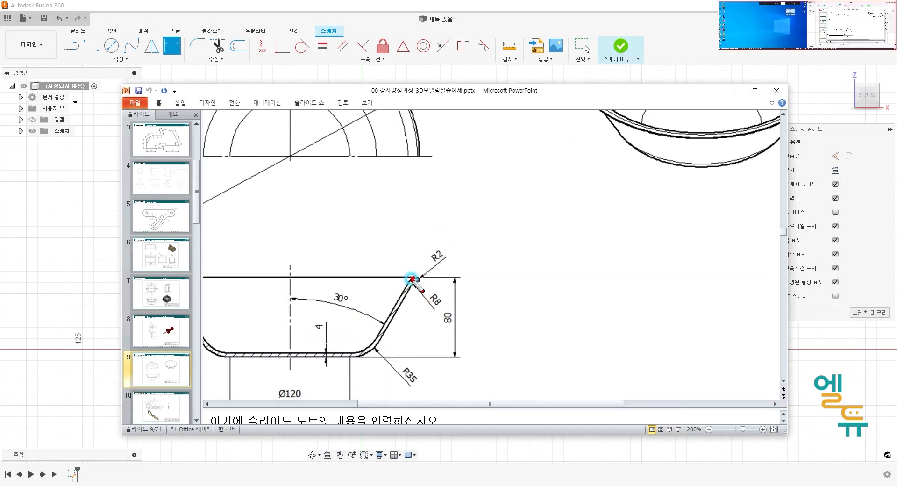
pyautogui.press('Escape')
pyautogui.moveTo(551, 93); pyautogui.dragTo(0, 187)
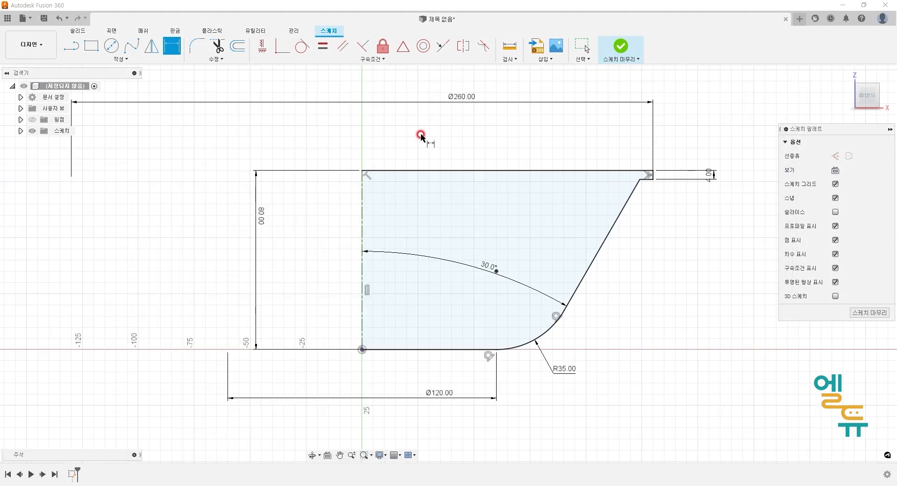
# Fillet the corner between the rim's underside and the slanted edge with an 8 mm radius and finish the sketch
pyautogui.press('f')
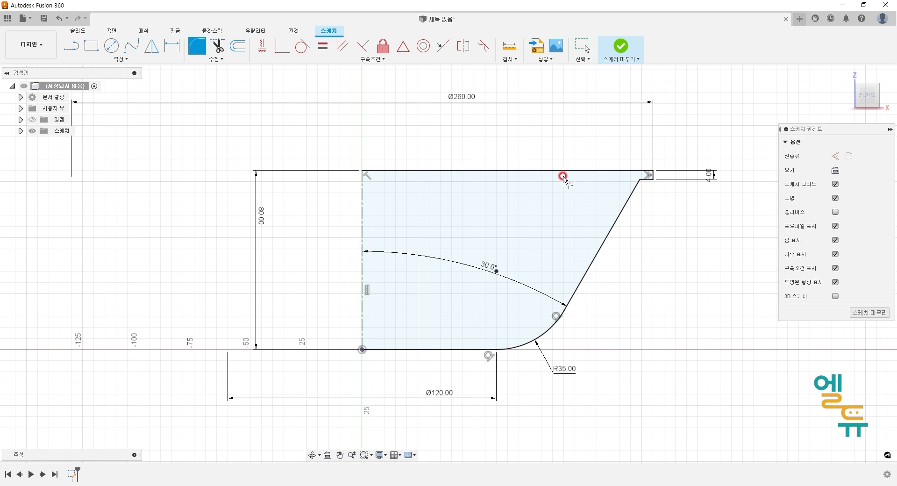
pyautogui.click(641, 181)
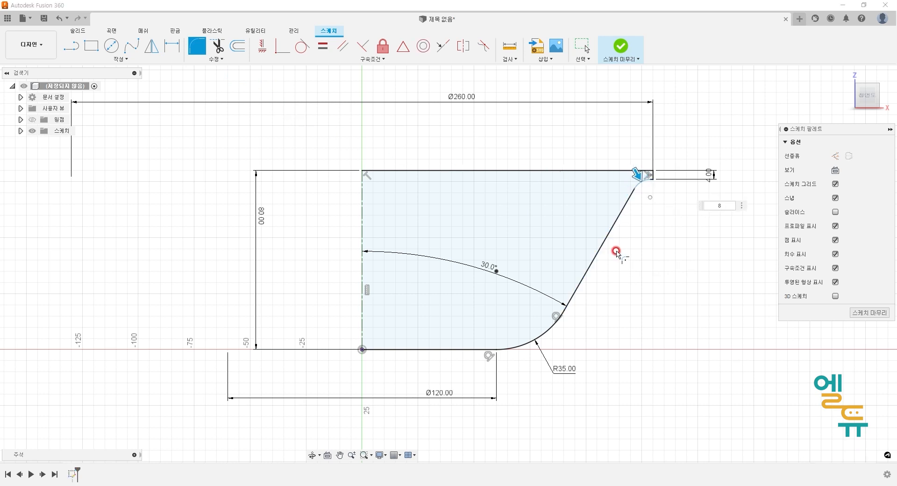
pyautogui.click(868, 313)
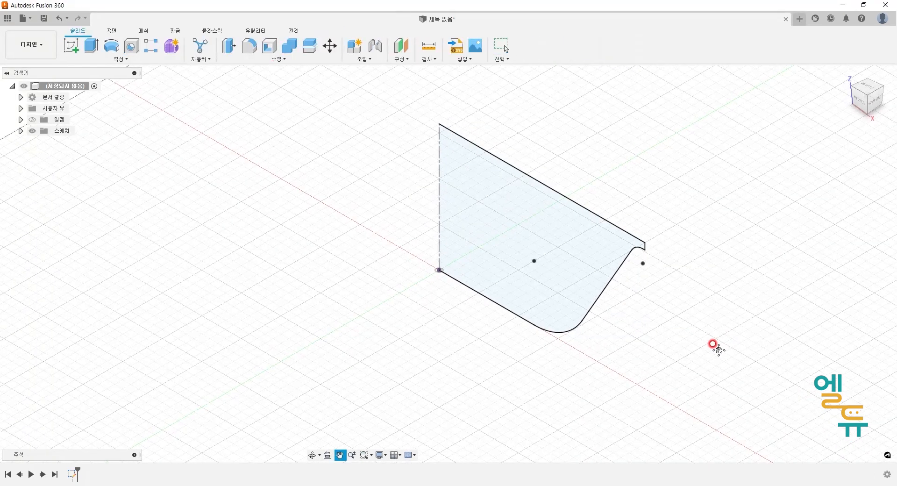
# Revolve the bowl profile 360 degrees about the centerline as a new body
pyautogui.click(111, 45)
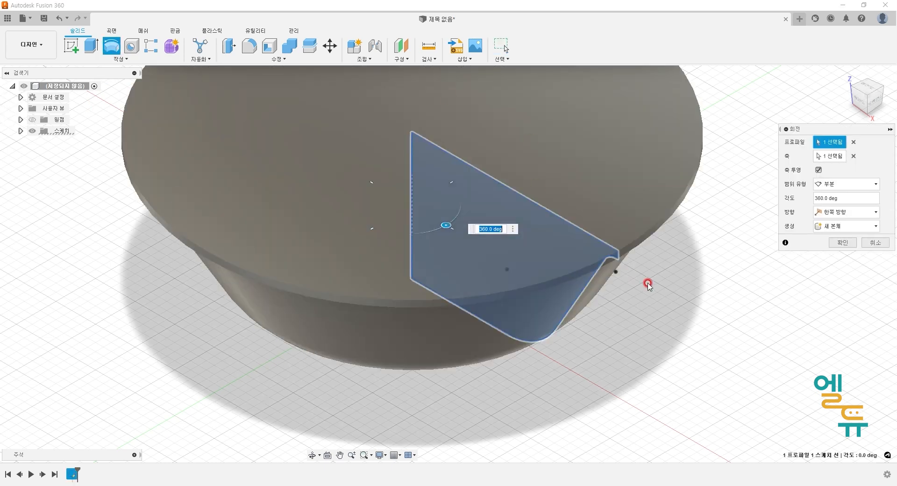
pyautogui.scroll(-3, 617, 324)
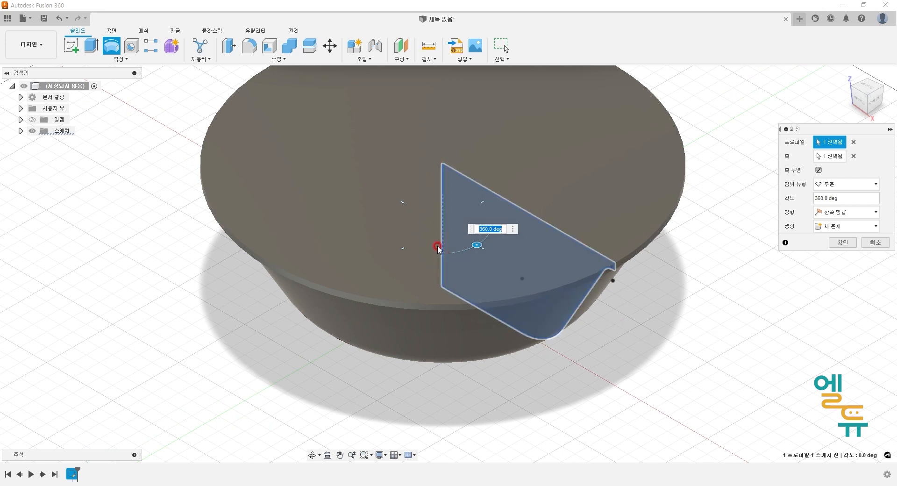
pyautogui.hotkey('ctrl', '2')
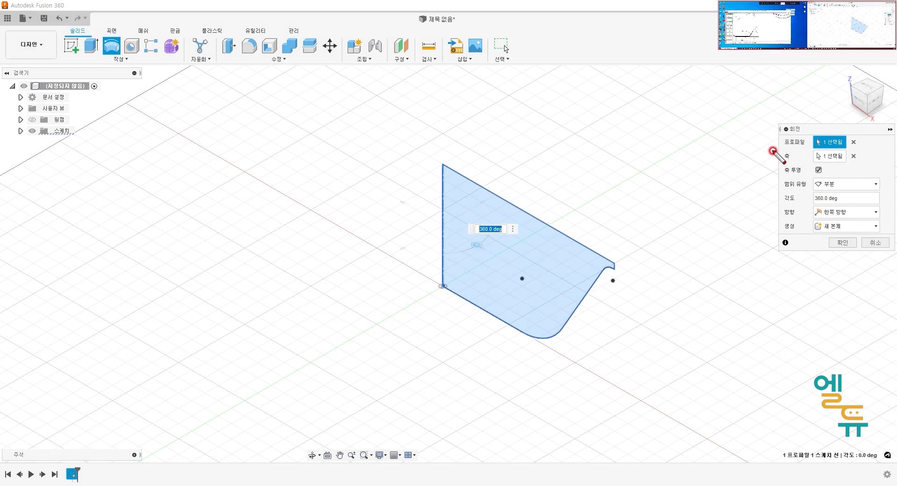
pyautogui.moveTo(779, 160); pyautogui.dragTo(800, 152)
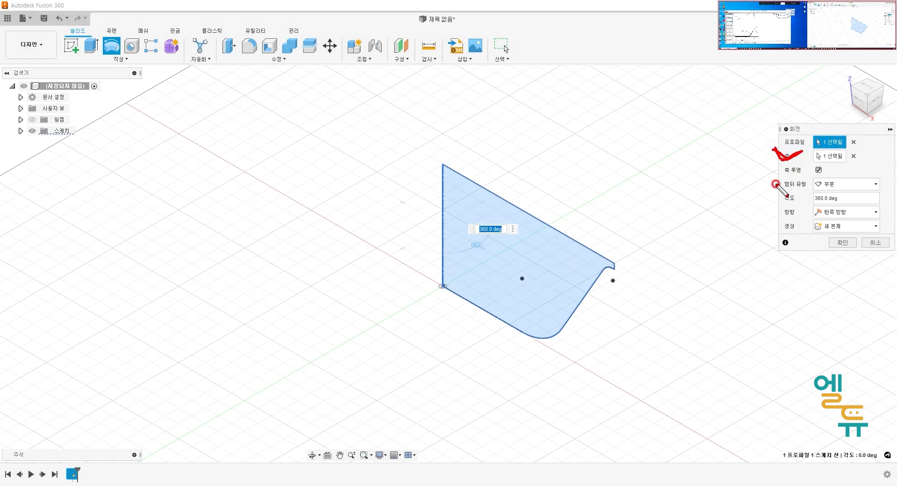
pyautogui.press('Escape')
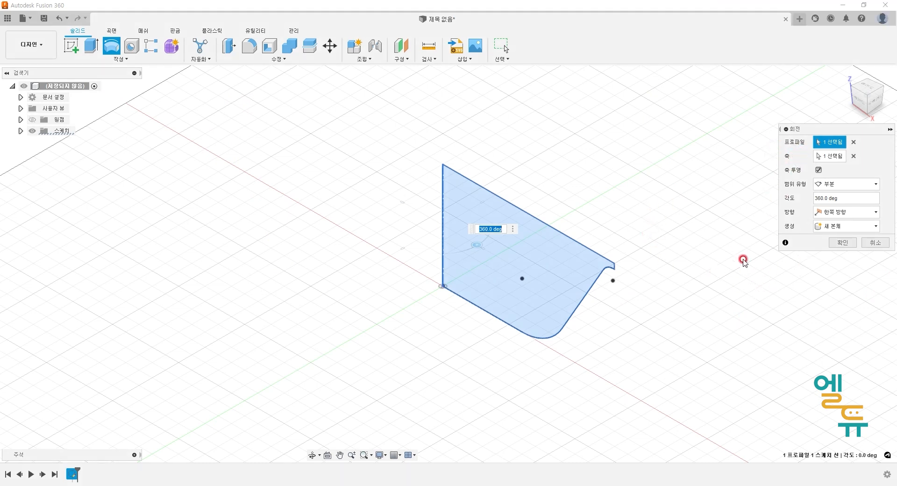
pyautogui.click(836, 243)
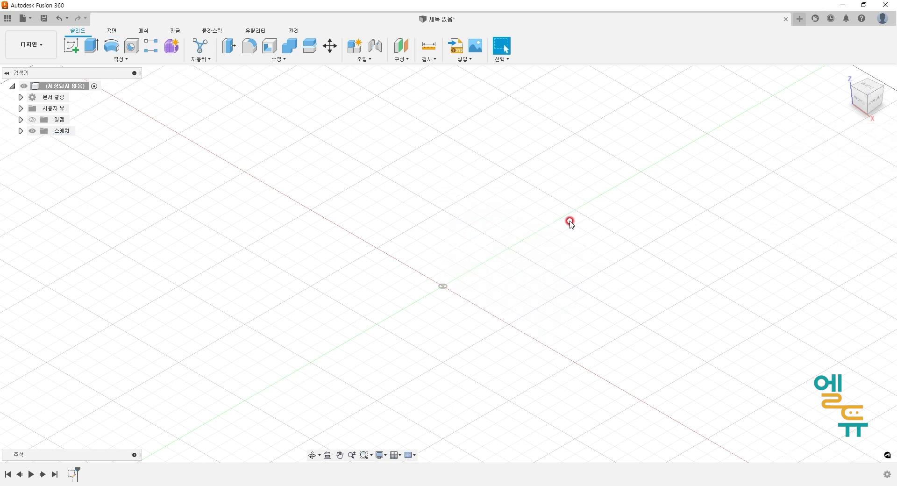
# Undo the last operation and repeat the full revolve of the bowl profile about its centerline
pyautogui.click(59, 18)
pyautogui.click(109, 46)
pyautogui.click(841, 245)
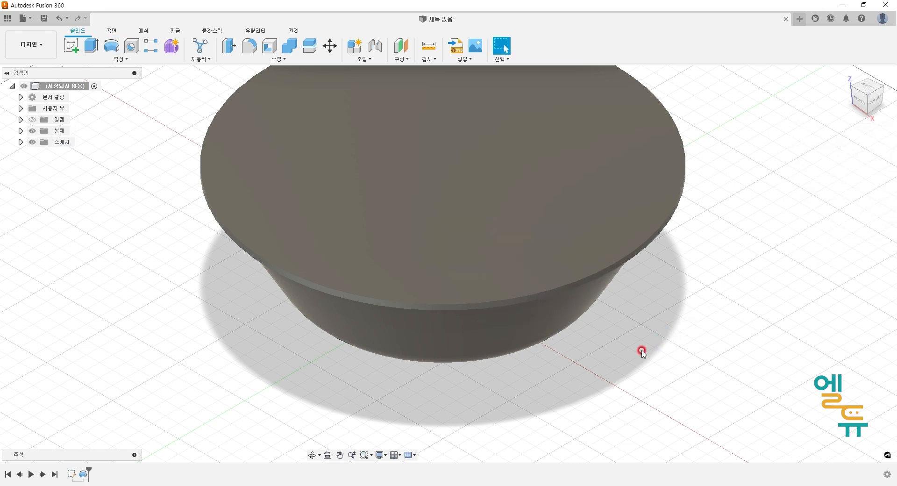
# Undo the revolve, convert the profile's vertical centerline to a normal line and finish the sketch
pyautogui.click(60, 19)
pyautogui.click(59, 19)
pyautogui.click(449, 161)
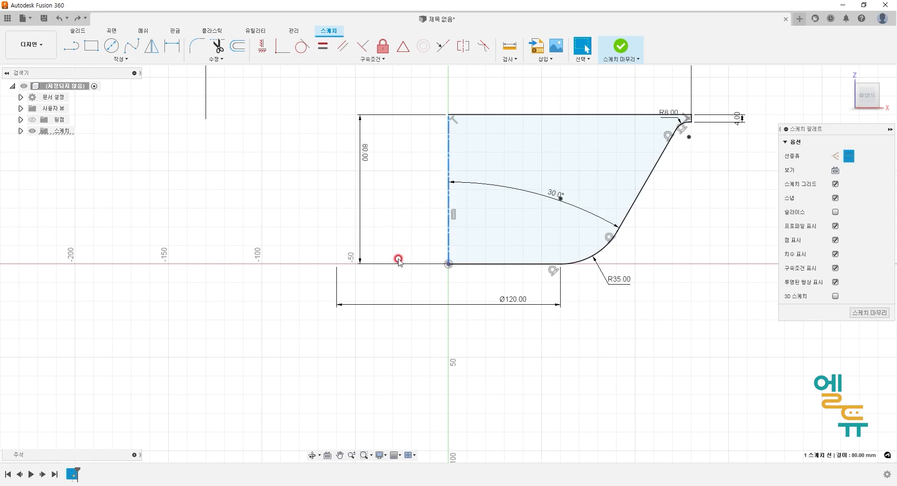
pyautogui.click(860, 158)
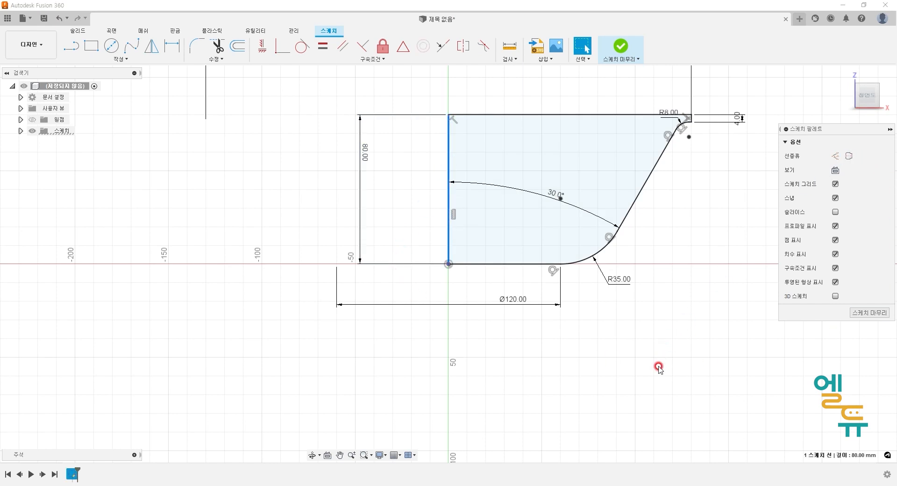
pyautogui.click(878, 319)
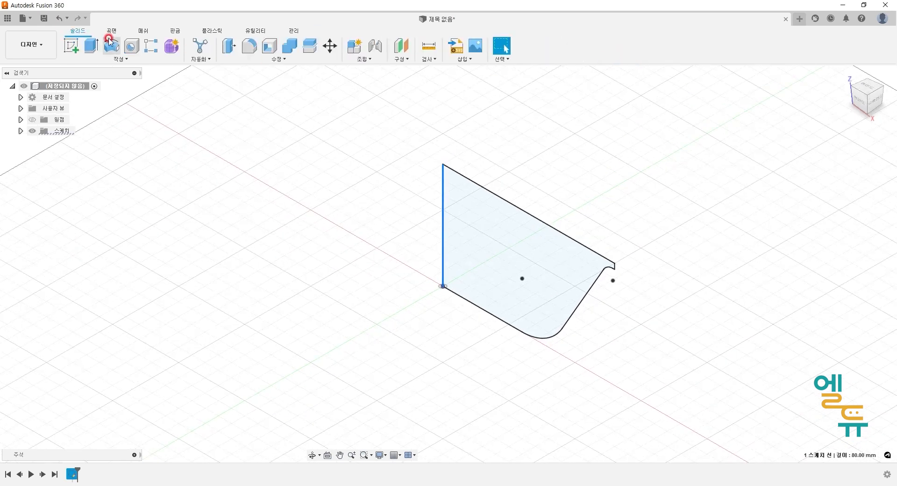
pyautogui.click(112, 45)
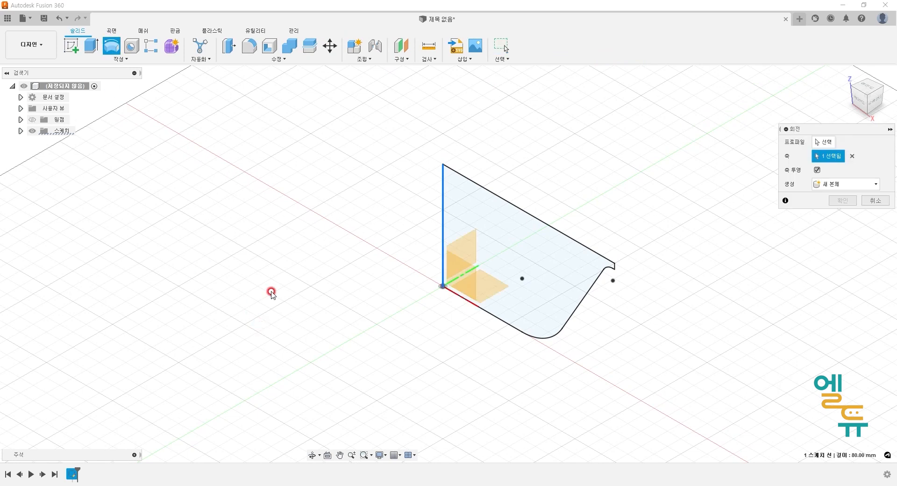
pyautogui.click(444, 206)
pyautogui.click(443, 211)
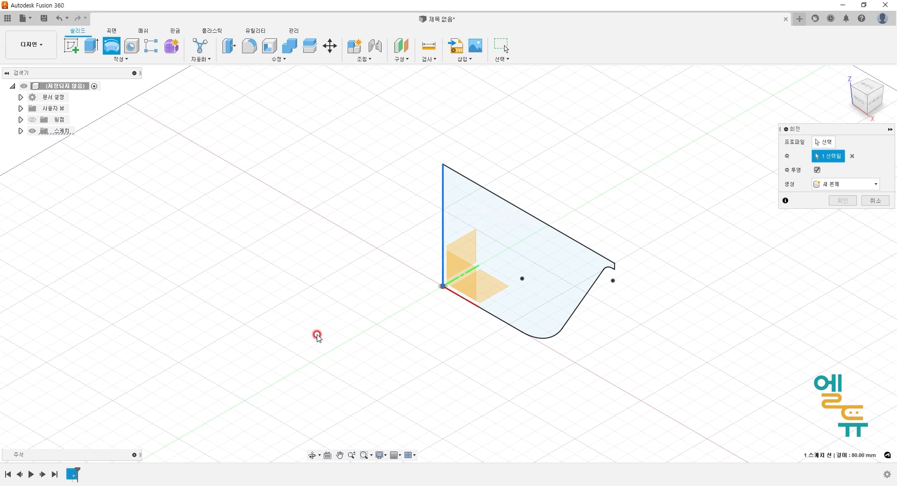
pyautogui.click(490, 253)
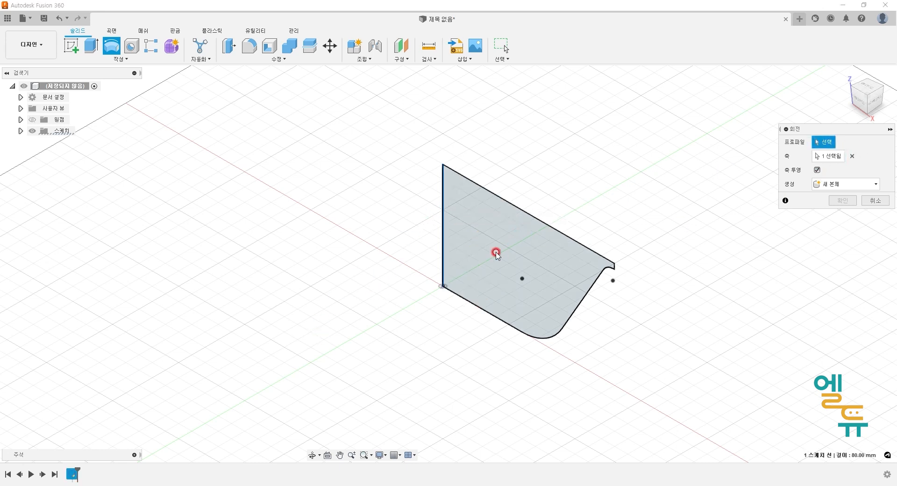
pyautogui.click(757, 193)
pyautogui.click(877, 241)
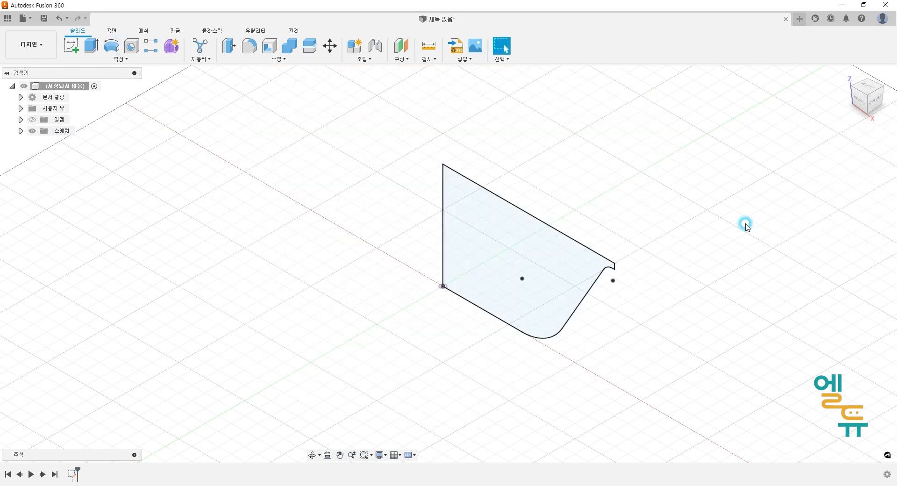
# Try to revolve the bowl profile 360 degrees about its vertical edge, picked manually as the axis
pyautogui.click(111, 46)
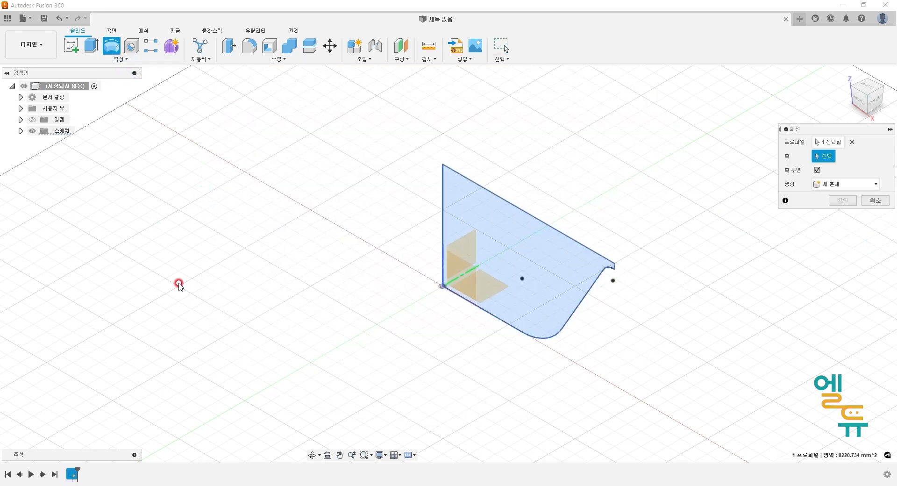
pyautogui.click(443, 208)
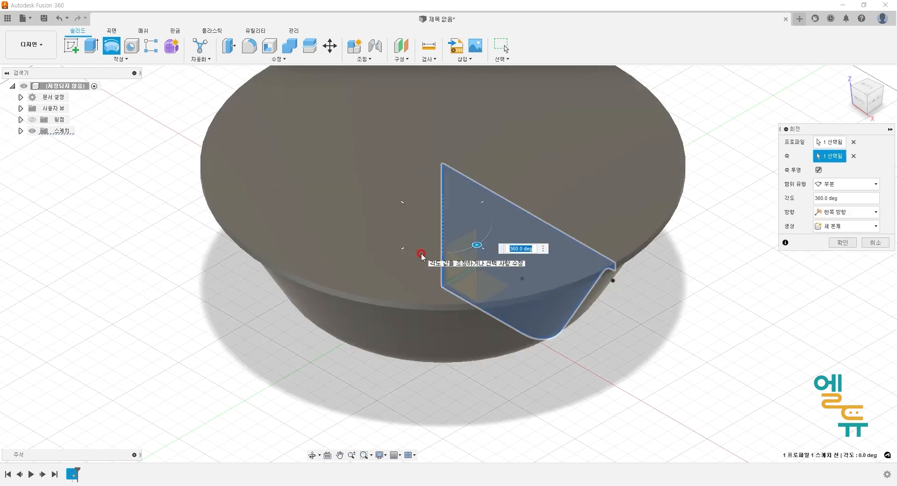
pyautogui.click(876, 243)
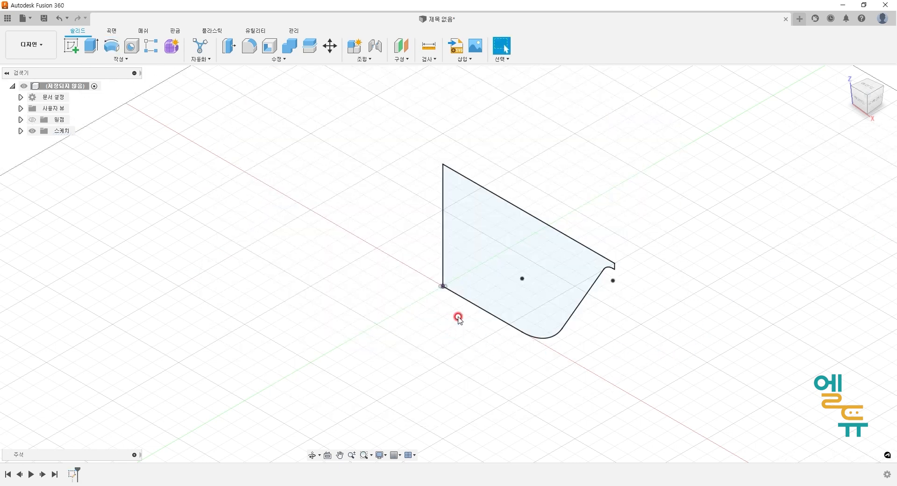
# Turn the profile's vertical edge back into a centerline and finish the sketch
pyautogui.hotkey('ctrl', 'z')
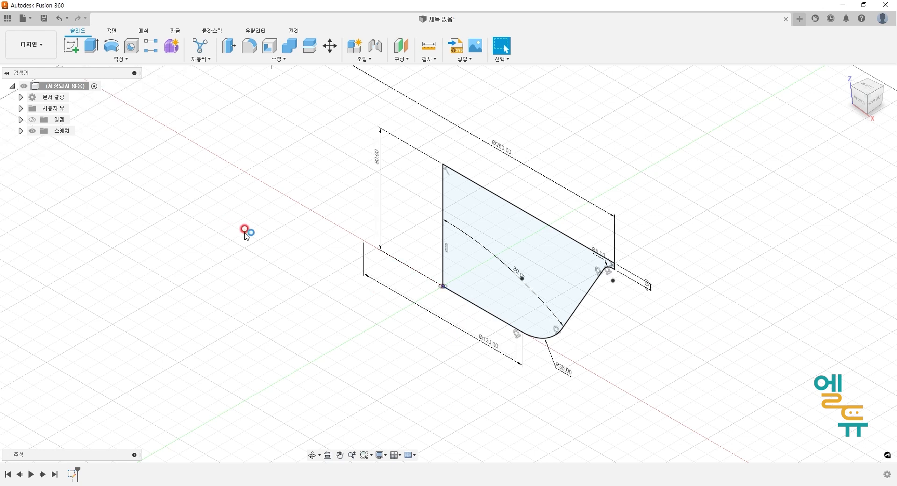
pyautogui.click(449, 173)
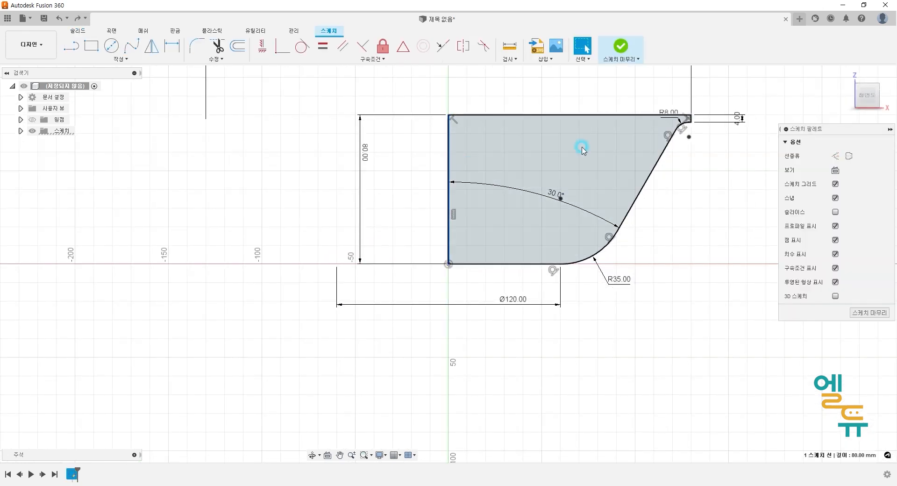
pyautogui.click(849, 156)
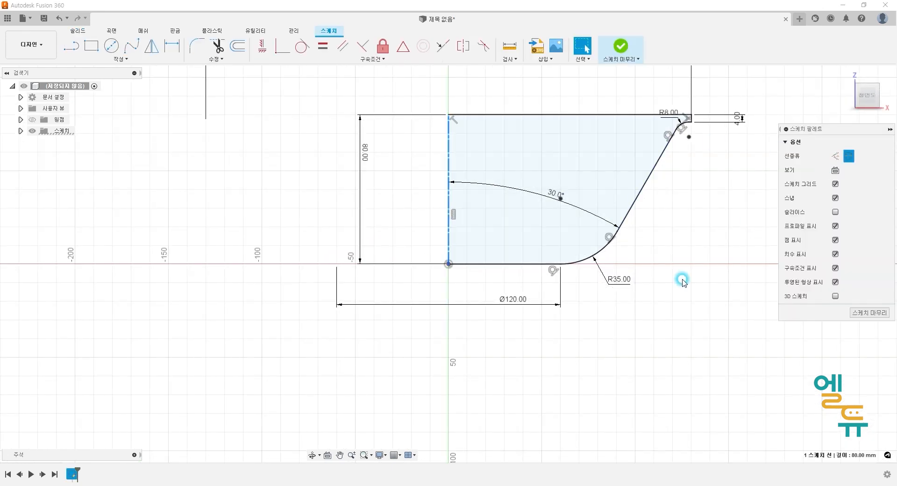
pyautogui.click(870, 313)
# Revolve the bowl profile 360 degrees about the centerline as a new body
pyautogui.click(112, 45)
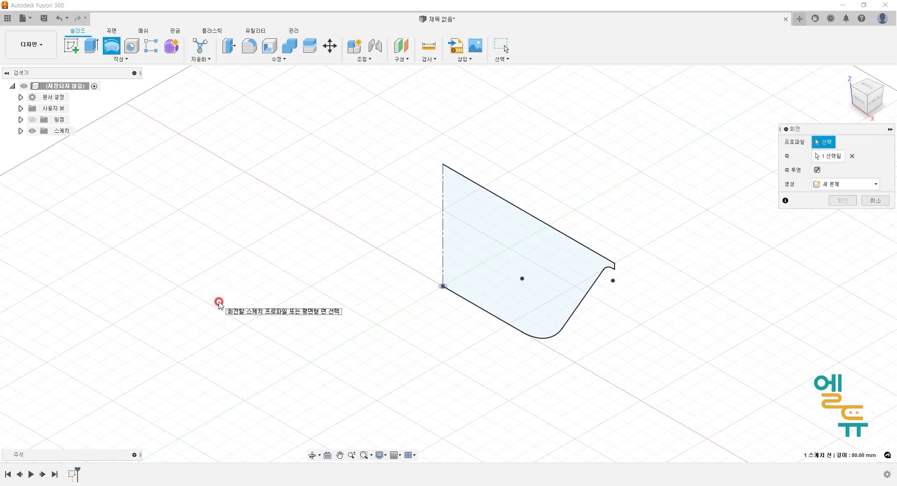
pyautogui.press('Escape')
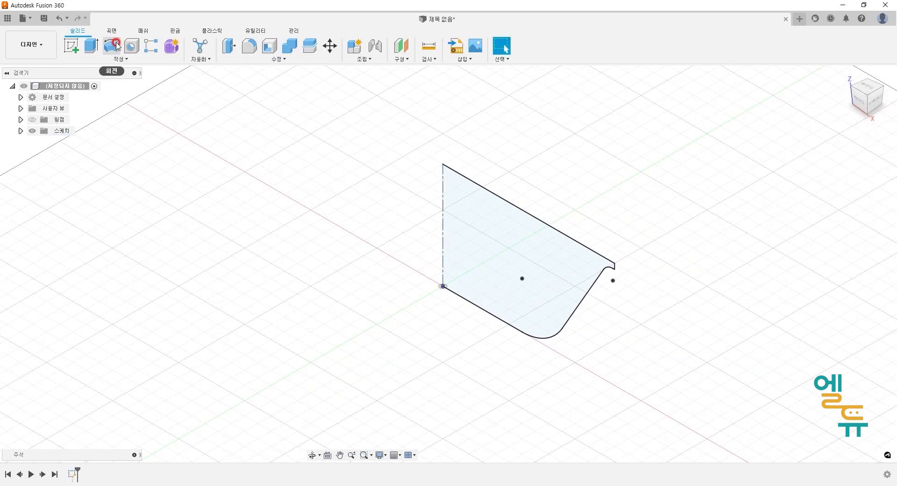
pyautogui.click(112, 45)
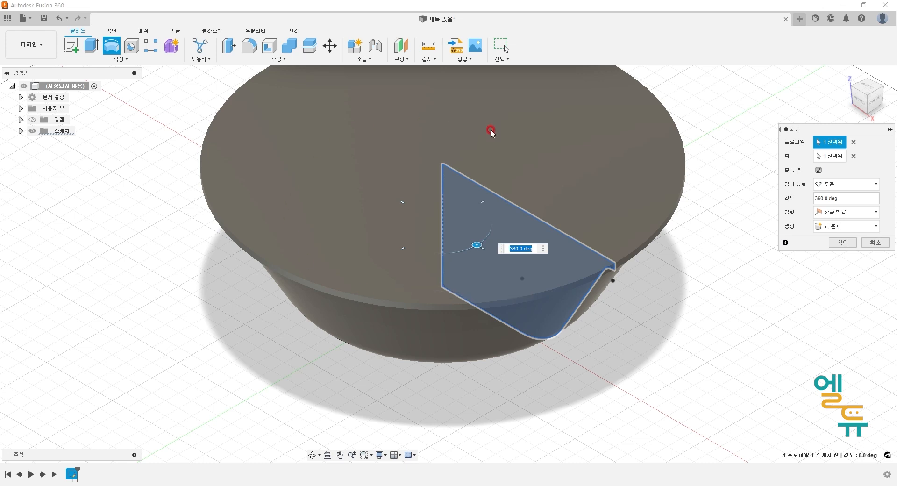
pyautogui.moveTo(699, 257); pyautogui.dragTo(701, 297, button='middle')
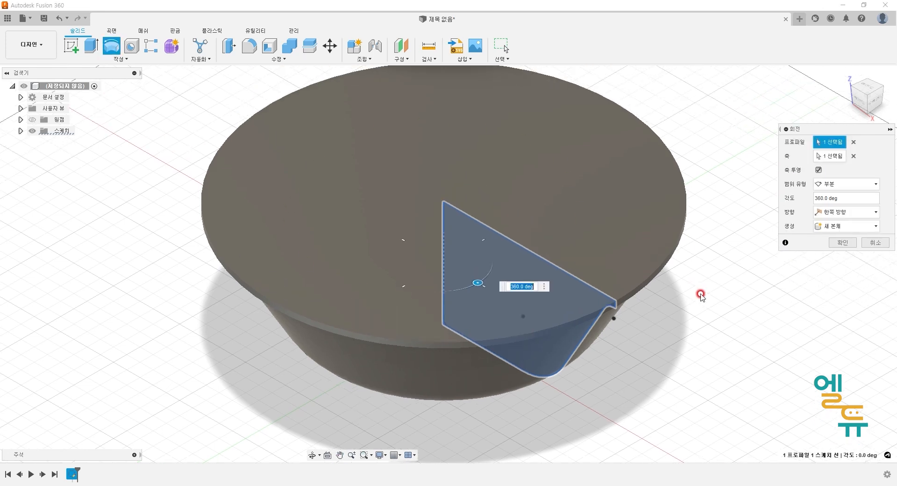
pyautogui.click(842, 242)
# Start a Shell on the bowl's flat top face with an inside thickness of 4 mm
pyautogui.moveTo(631, 355)
pyautogui.keyDown('shift'); pyautogui.mouseDown(button='middle')
pyautogui.moveTo(635, 343)
pyautogui.moveTo(634, 358)
pyautogui.mouseUp(button='middle'); pyautogui.keyUp('shift')
pyautogui.click(273, 54)
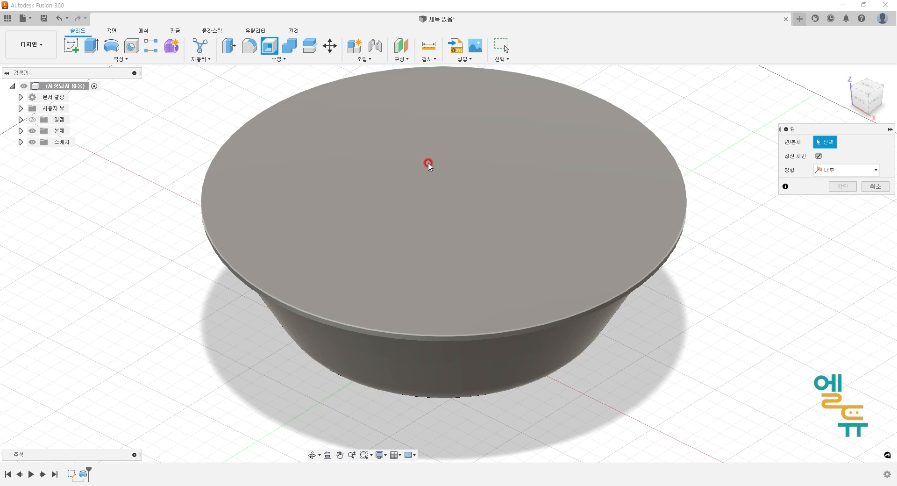
pyautogui.click(407, 150)
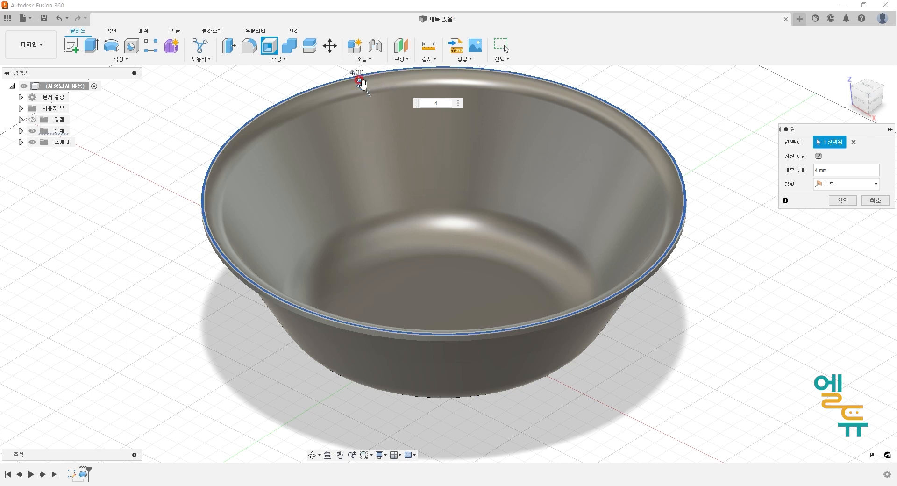
# Try the shell's Outside and Both directions to compare them with the inside option
pyautogui.moveTo(371, 201)
pyautogui.keyDown('shift'); pyautogui.mouseDown(button='middle')
pyautogui.moveTo(362, 198)
pyautogui.moveTo(375, 180)
pyautogui.moveTo(367, 200)
pyautogui.mouseUp(button='middle'); pyautogui.keyUp('shift')
pyautogui.click(841, 184)
pyautogui.click(834, 211)
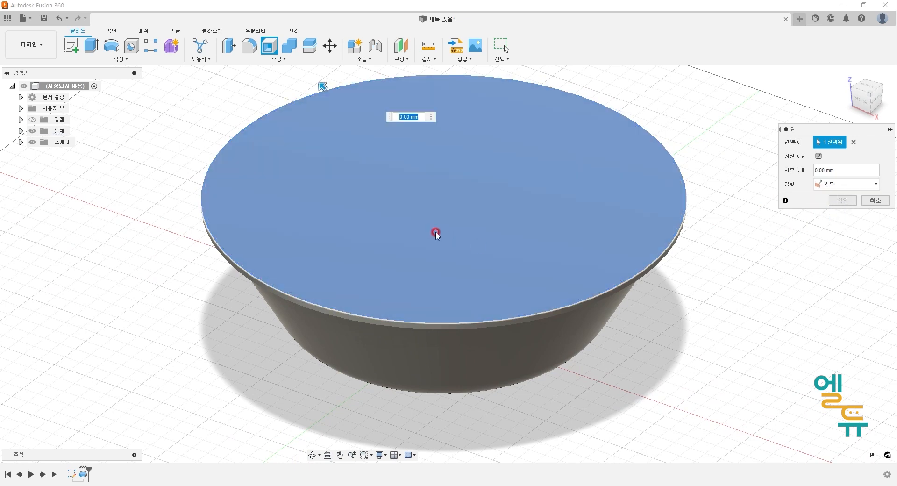
pyautogui.keyDown('shift'); pyautogui.moveTo(437, 234); pyautogui.dragTo(434, 208, button='middle'); pyautogui.keyUp('shift')
pyautogui.click(845, 183)
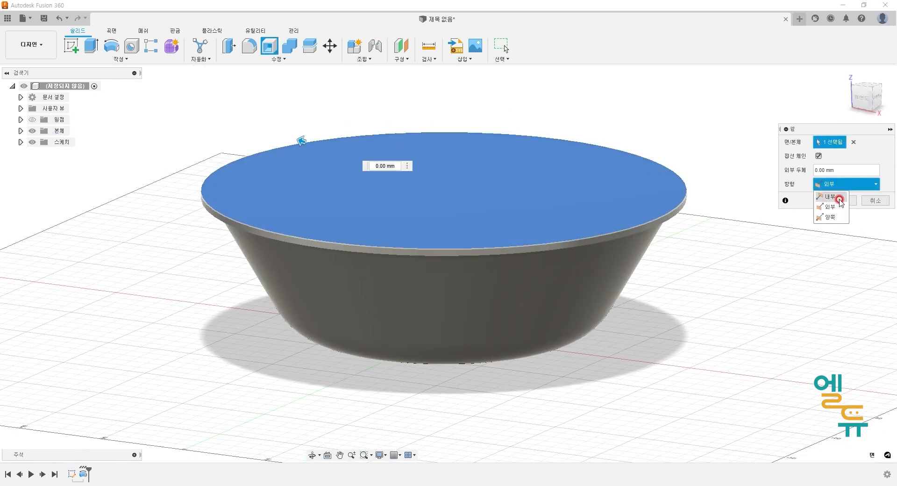
pyautogui.click(831, 219)
pyautogui.keyDown('shift'); pyautogui.moveTo(734, 293); pyautogui.dragTo(722, 300, button='middle'); pyautogui.keyUp('shift')
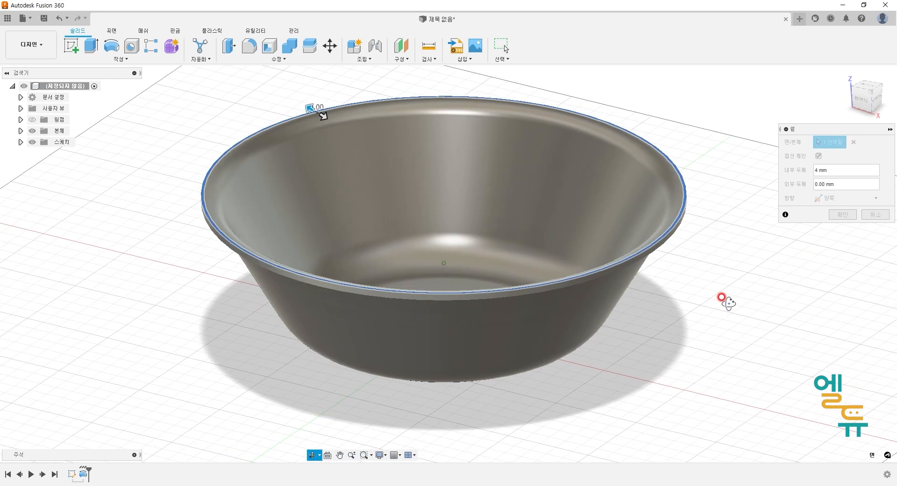
pyautogui.moveTo(304, 103)
pyautogui.mouseDown()
pyautogui.moveTo(280, 94)
pyautogui.moveTo(299, 103)
pyautogui.mouseUp()
# Set the shell direction to Inside with 4 mm thickness and apply the shell
pyautogui.click(838, 198)
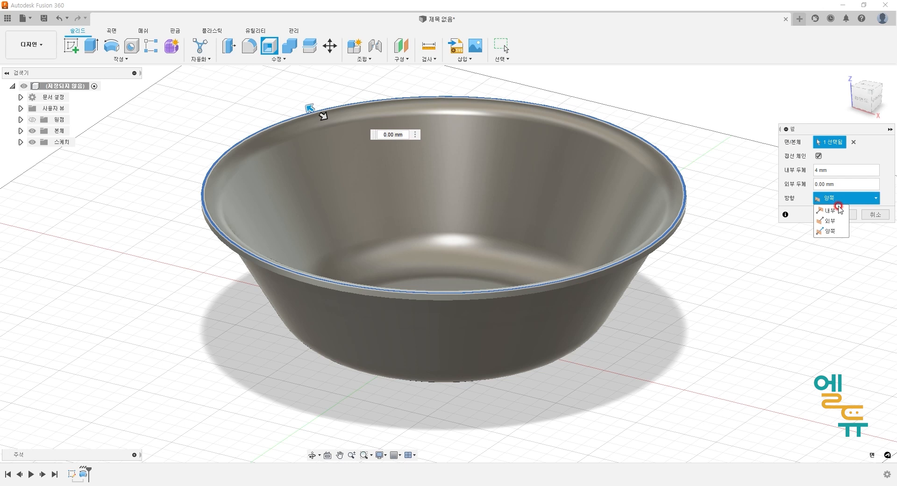
pyautogui.click(828, 208)
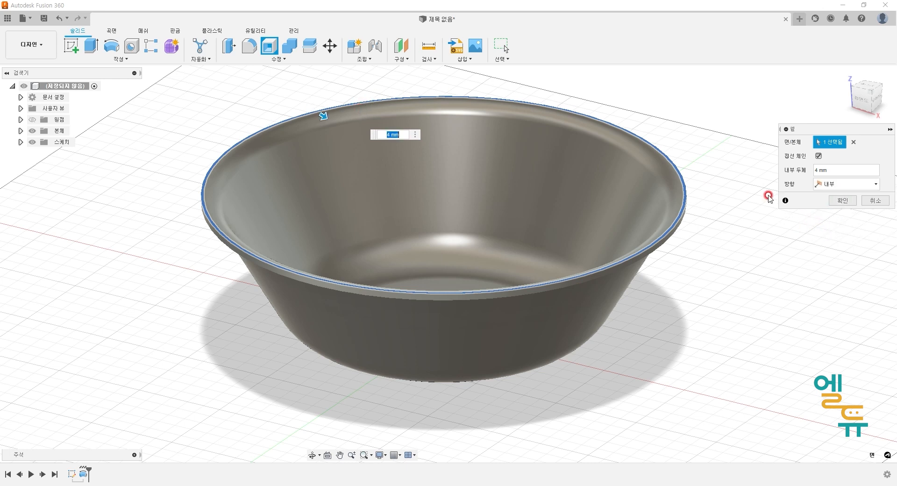
pyautogui.click(851, 201)
# Fillet the upper and lower outer edges of the bowl's rim with a 2 mm radius
pyautogui.keyDown('shift'); pyautogui.moveTo(646, 328); pyautogui.dragTo(645, 296, button='middle'); pyautogui.keyUp('shift')
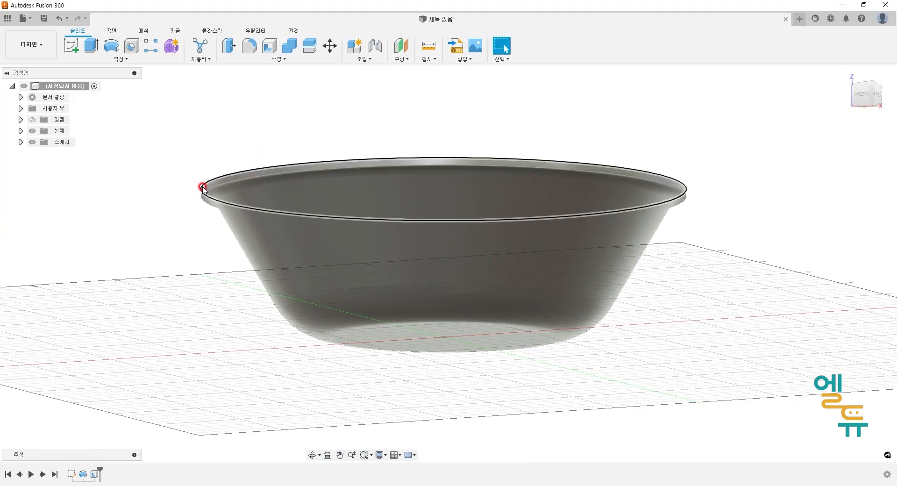
pyautogui.keyDown('shift'); pyautogui.moveTo(308, 130); pyautogui.dragTo(289, 147, button='middle'); pyautogui.keyUp('shift')
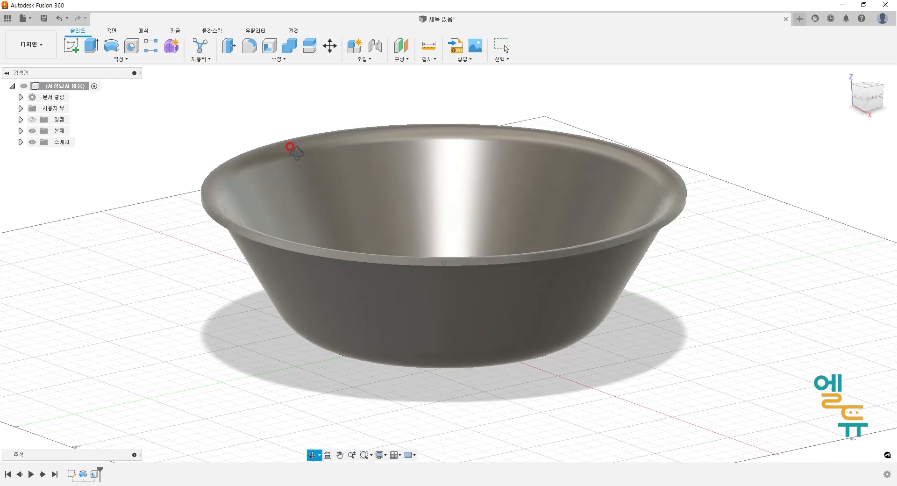
pyautogui.click(249, 46)
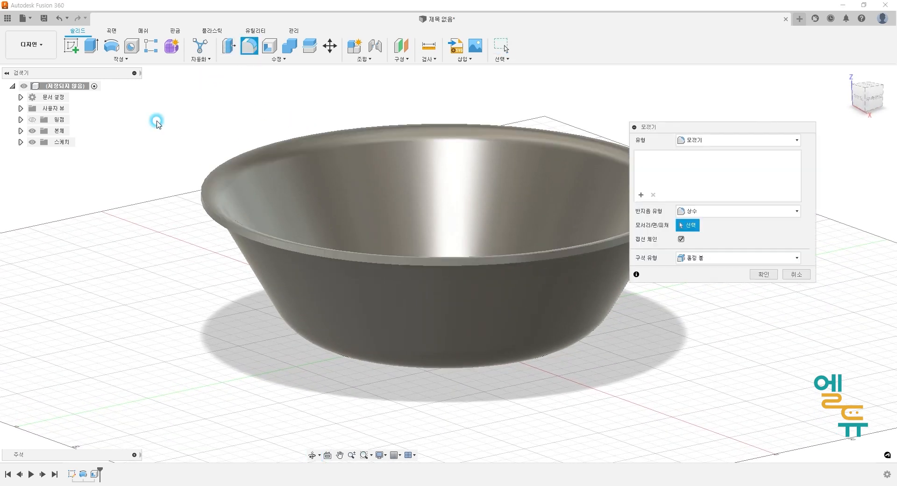
pyautogui.click(201, 192)
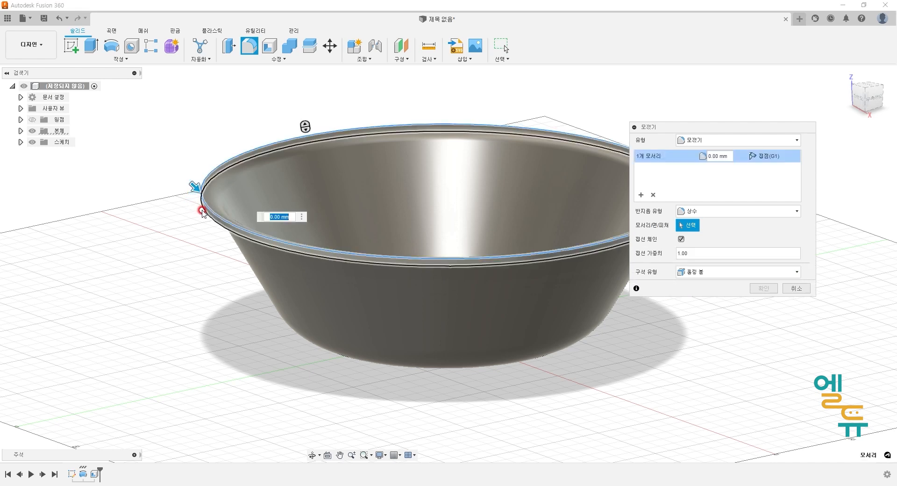
pyautogui.click(202, 211)
pyautogui.click(157, 248)
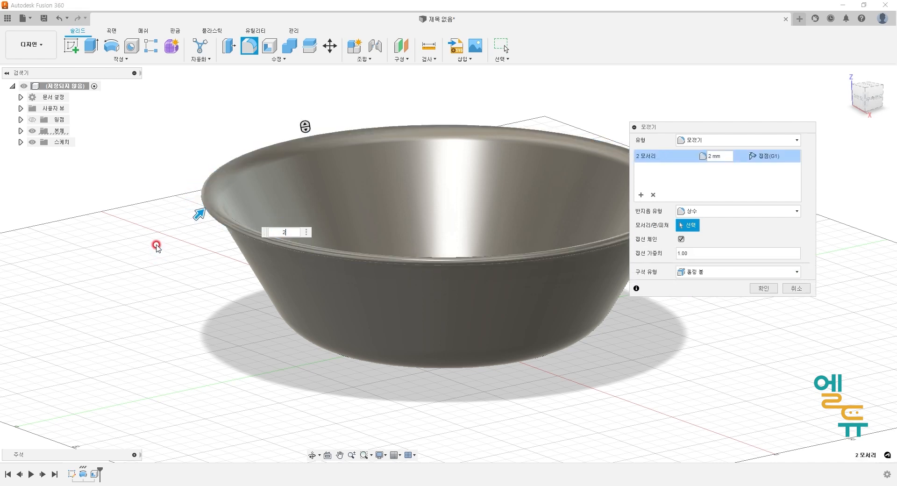
pyautogui.click(763, 288)
# Change the visual style to Shaded with Visible Edges Only
pyautogui.moveTo(740, 286)
pyautogui.keyDown('shift'); pyautogui.mouseDown(button='middle')
pyautogui.moveTo(736, 296)
pyautogui.moveTo(747, 296)
pyautogui.mouseUp(button='middle'); pyautogui.keyUp('shift')
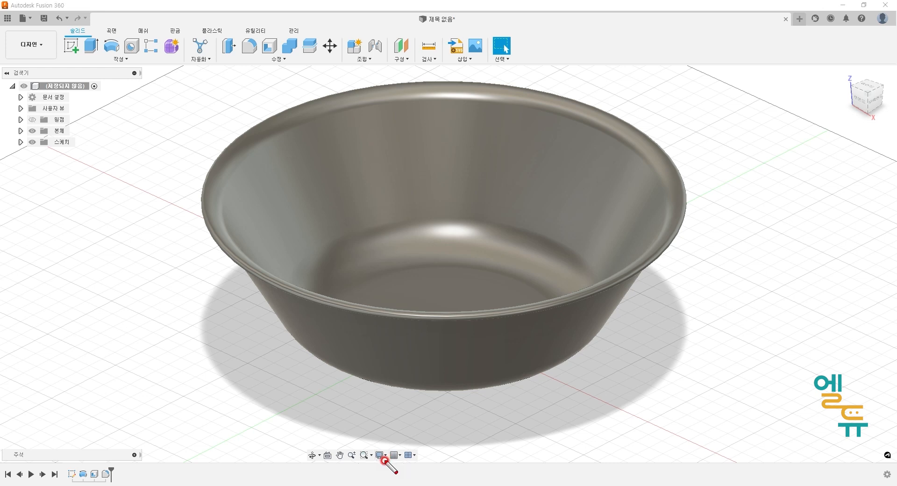
pyautogui.moveTo(376, 467)
pyautogui.mouseDown()
pyautogui.moveTo(369, 436)
pyautogui.moveTo(393, 462)
pyautogui.mouseUp()
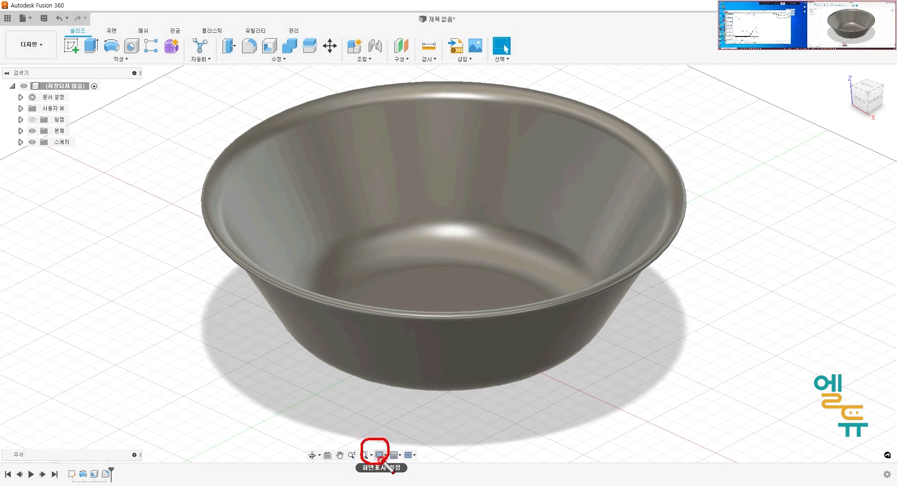
pyautogui.click(385, 455)
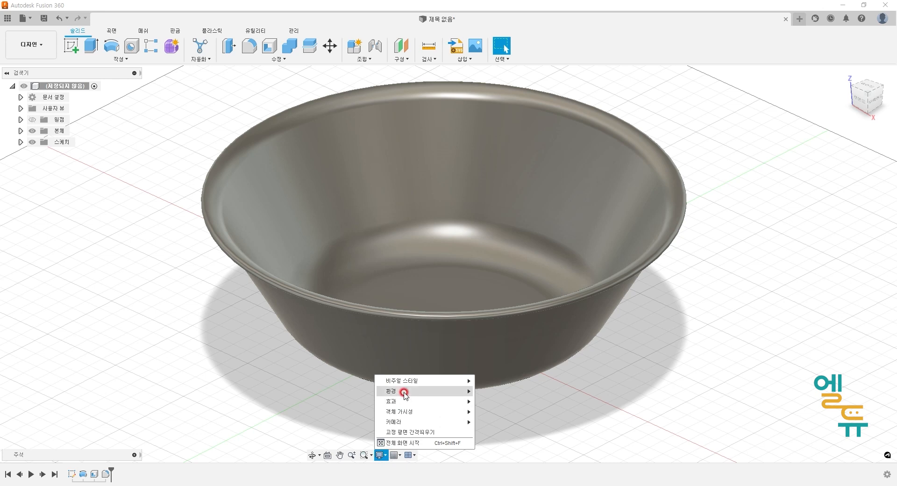
pyautogui.moveTo(401, 382)
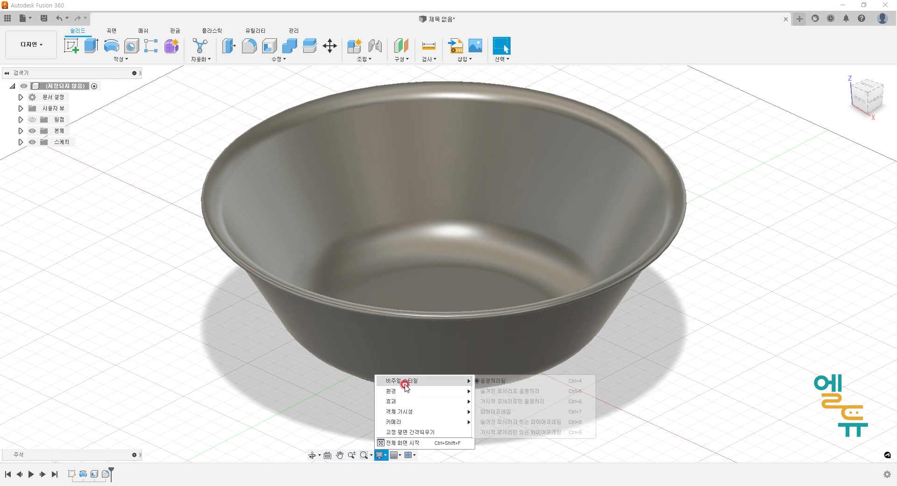
pyautogui.click(504, 401)
pyautogui.moveTo(681, 380)
pyautogui.keyDown('shift'); pyautogui.mouseDown(button='middle')
pyautogui.moveTo(667, 395)
pyautogui.moveTo(681, 387)
pyautogui.mouseUp(button='middle'); pyautogui.keyUp('shift')
pyautogui.moveTo(711, 316); pyautogui.dragTo(703, 348, button='middle')
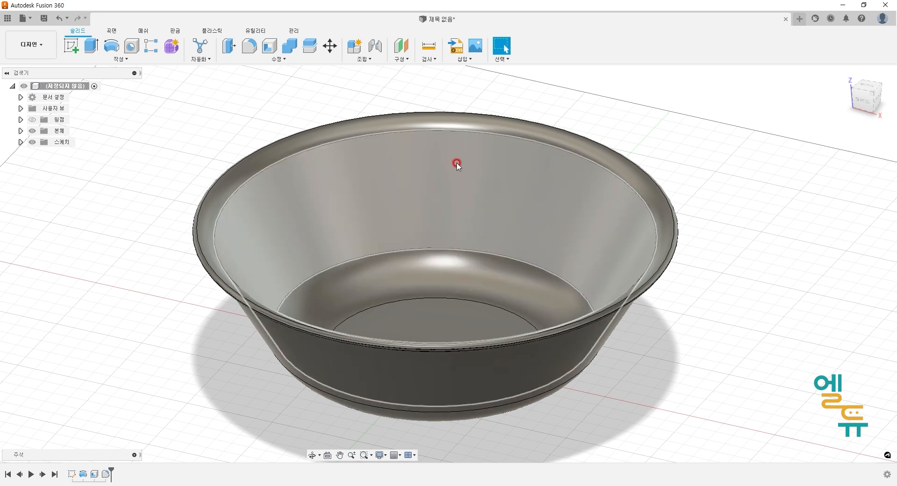
pyautogui.keyDown('shift'); pyautogui.moveTo(744, 238); pyautogui.dragTo(715, 243, button='middle'); pyautogui.keyUp('shift')
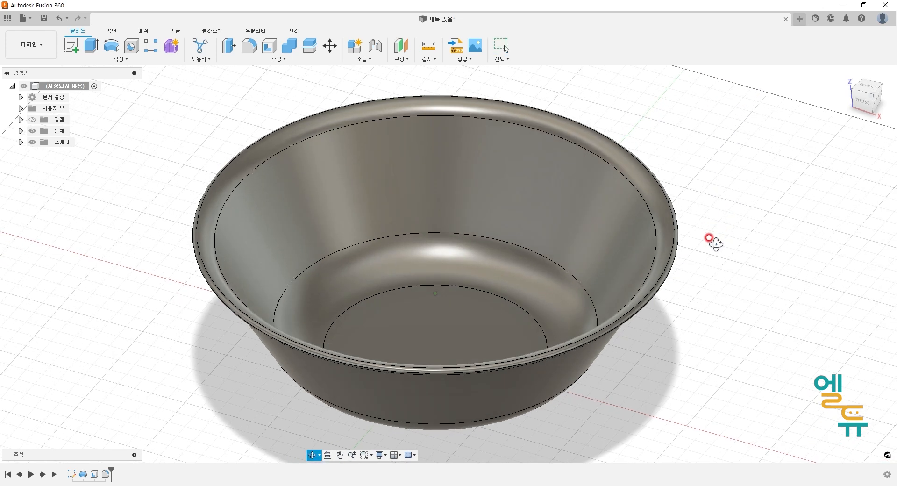
pyautogui.moveTo(704, 306); pyautogui.dragTo(723, 317, button='middle')
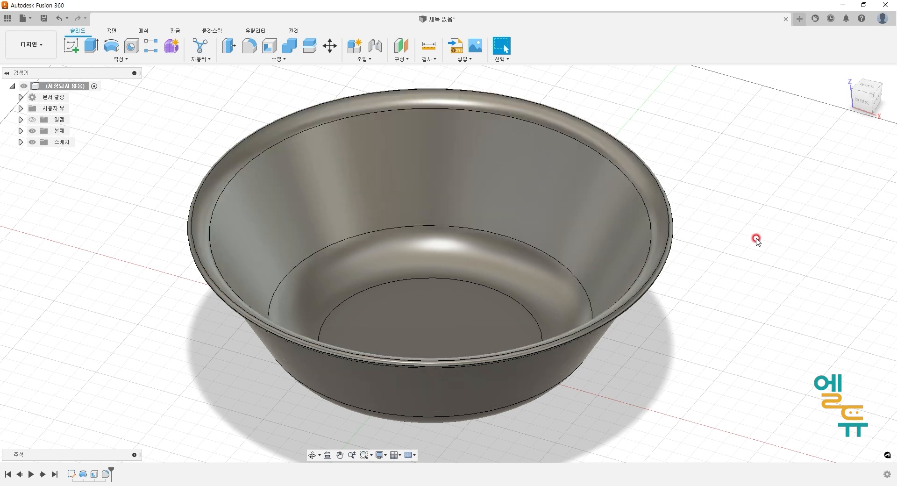
pyautogui.click(386, 455)
pyautogui.click(433, 381)
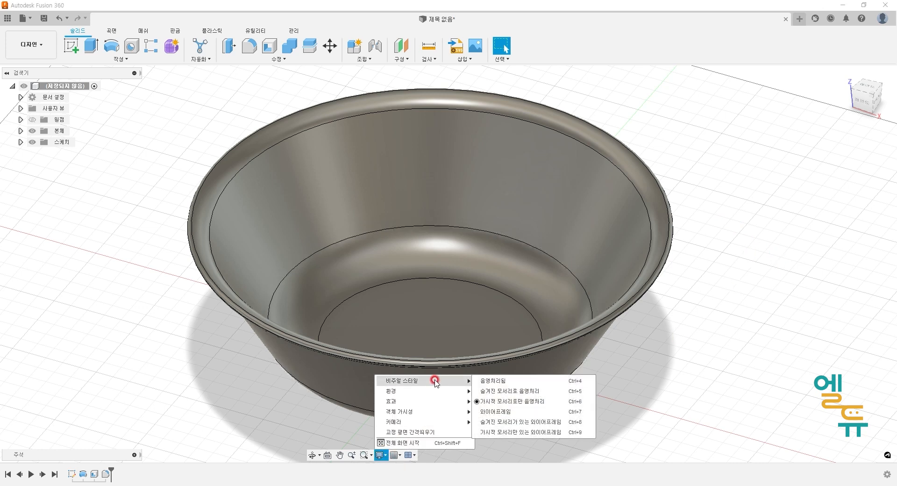
pyautogui.click(519, 382)
pyautogui.click(780, 374)
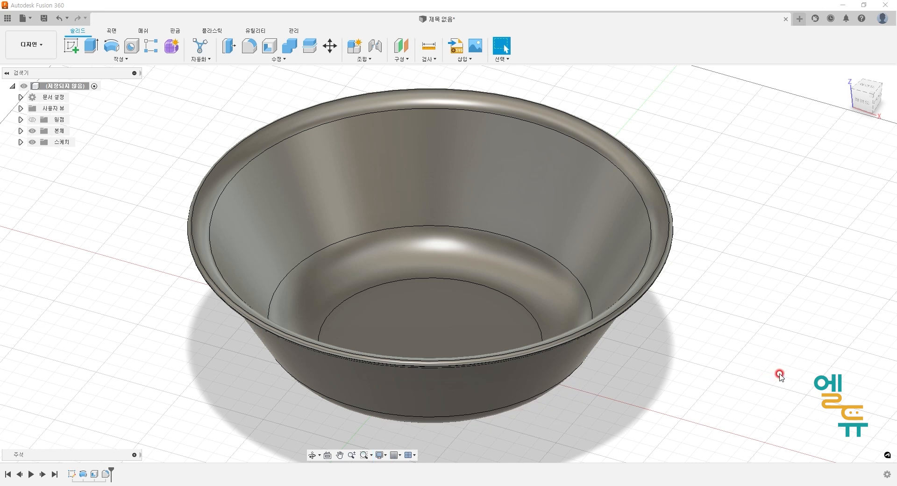
pyautogui.moveTo(750, 357); pyautogui.dragTo(742, 361, button='middle')
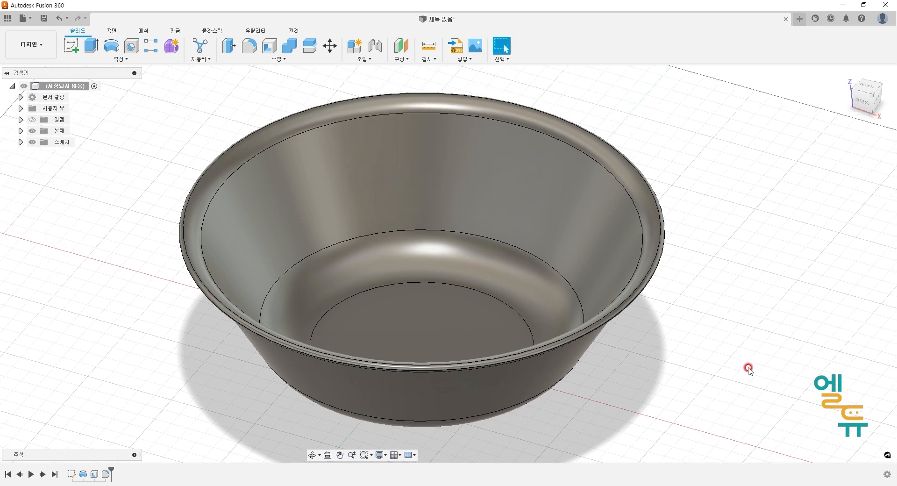
# Expand the bodies list and select the bowl's body to view its available options
pyautogui.click(20, 132)
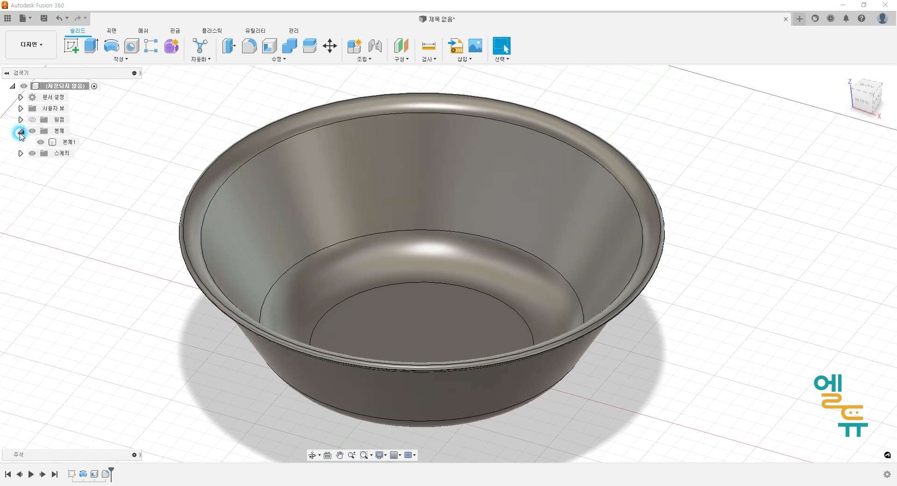
pyautogui.click(72, 143)
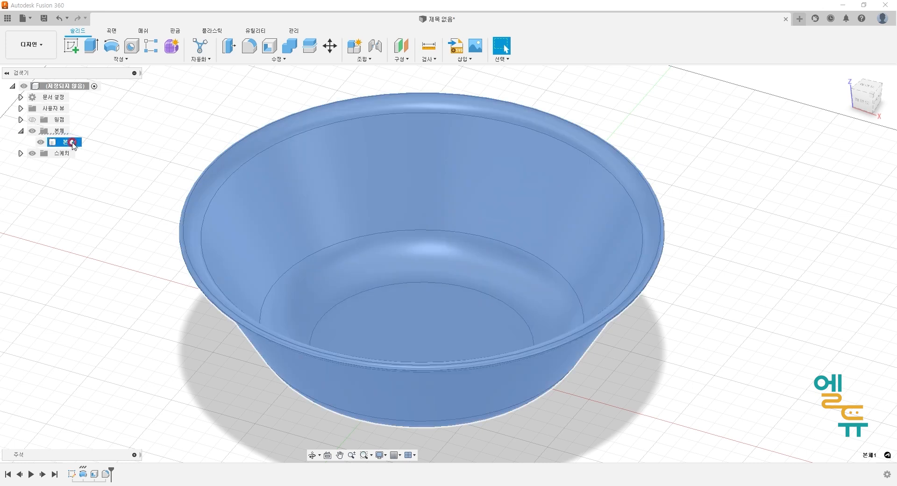
pyautogui.rightClick(72, 144)
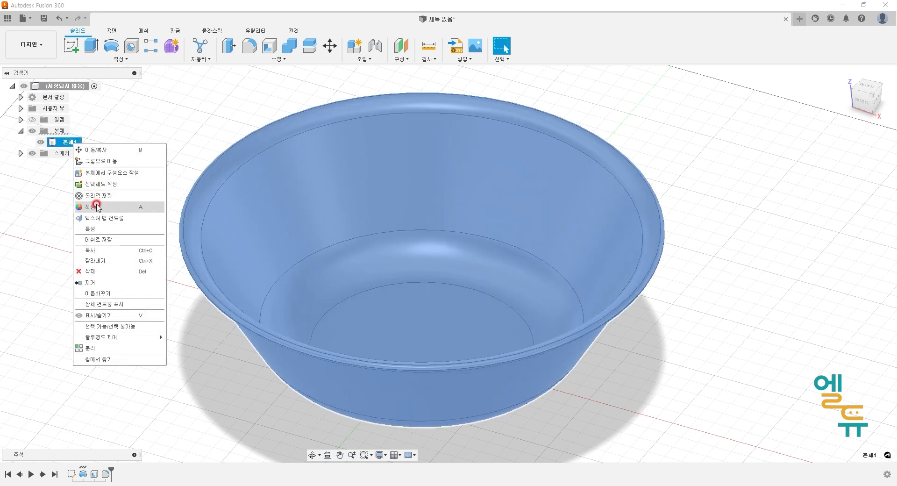
pyautogui.click(195, 115)
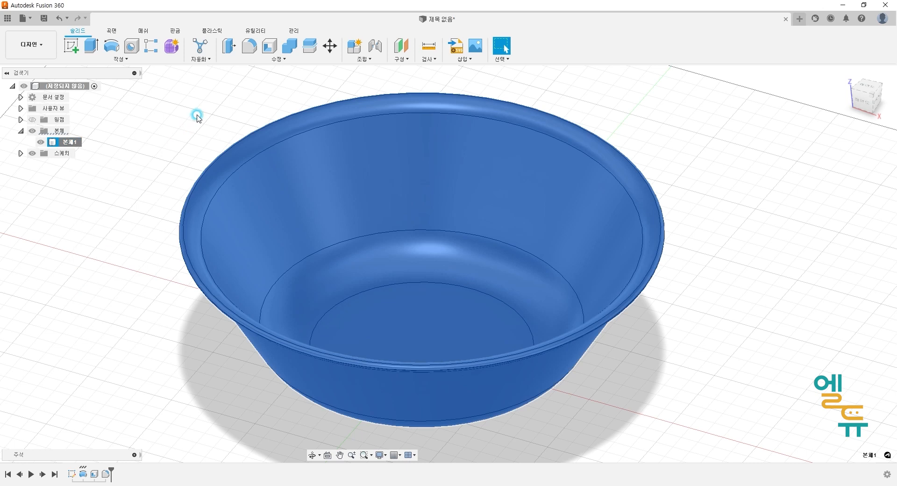
pyautogui.click(161, 125)
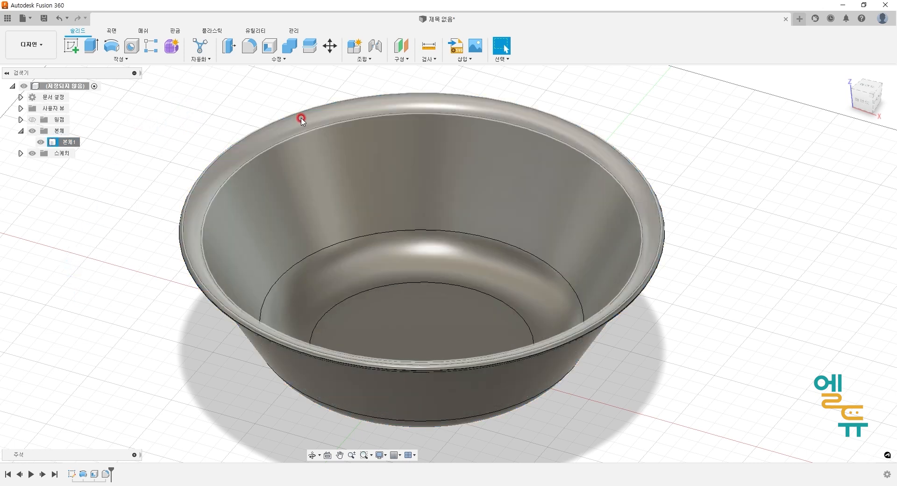
pyautogui.rightClick(221, 109)
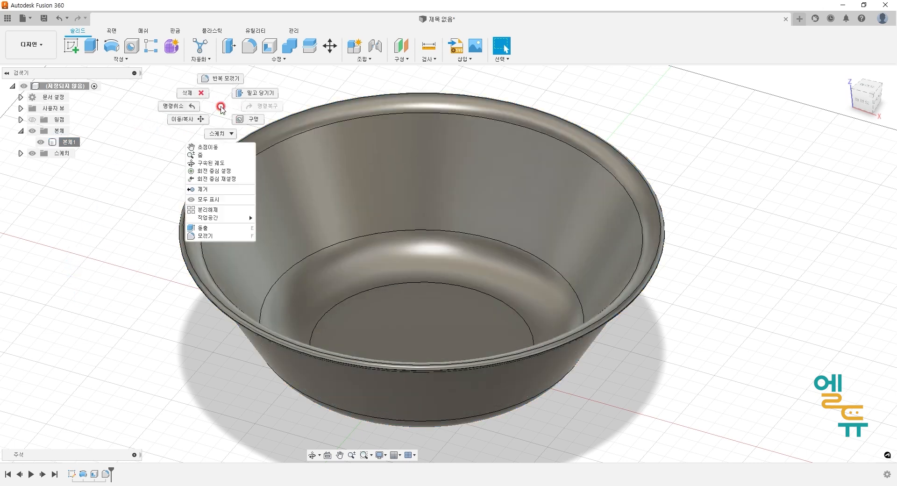
pyautogui.moveTo(244, 138); pyautogui.dragTo(198, 242)
pyautogui.moveTo(193, 154); pyautogui.dragTo(247, 237)
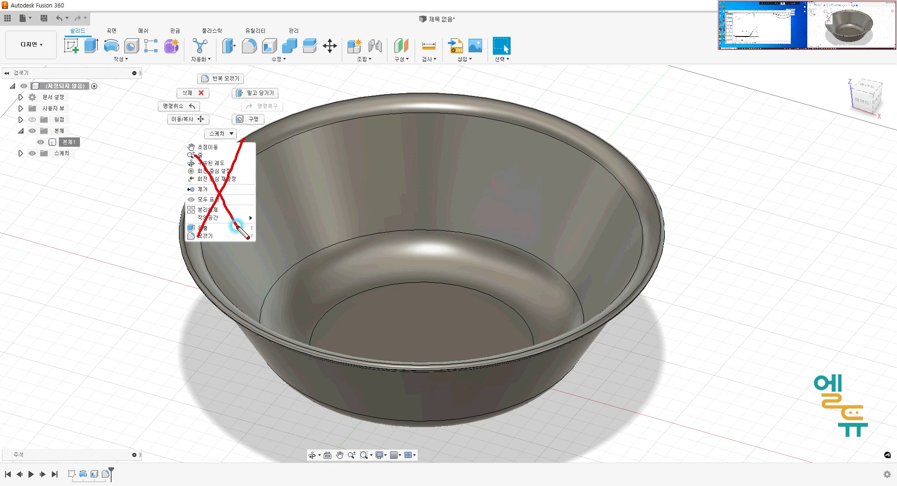
pyautogui.press('Escape')
pyautogui.click(123, 182)
pyautogui.click(72, 140)
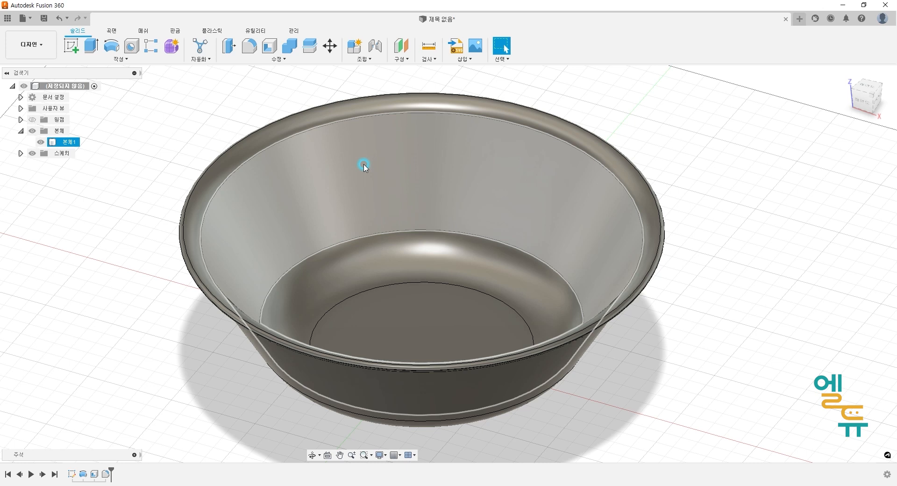
pyautogui.click(357, 185)
pyautogui.rightClick(337, 180)
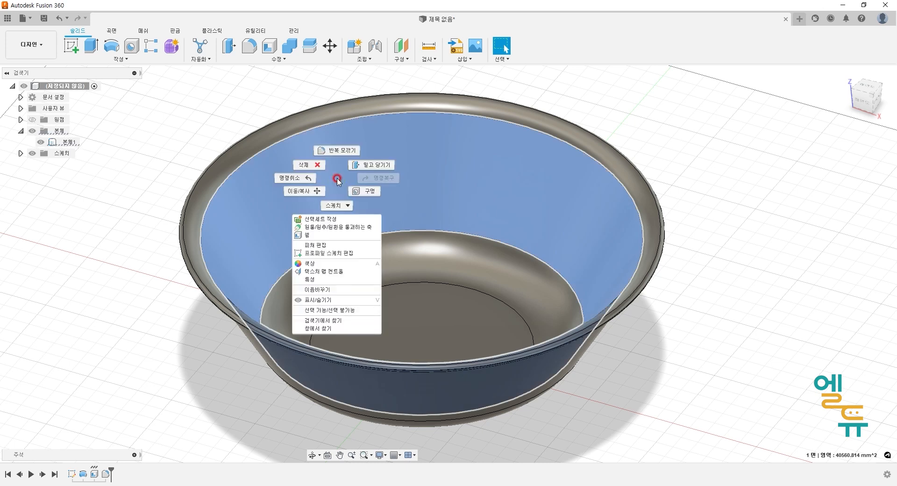
pyautogui.click(233, 133)
pyautogui.click(191, 106)
# Open the appearance settings for the bowl's body and browse to the glass (유리) library's color density (색상 밀도) materials
pyautogui.rightClick(72, 142)
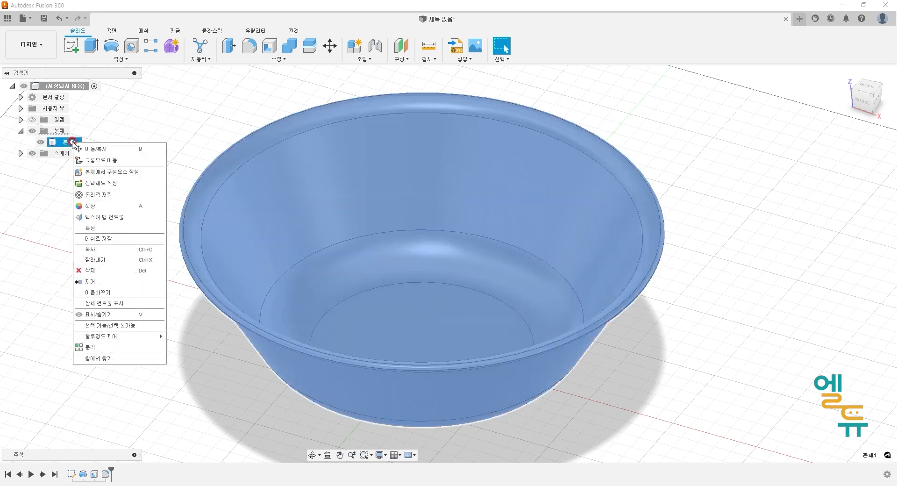
pyautogui.click(98, 206)
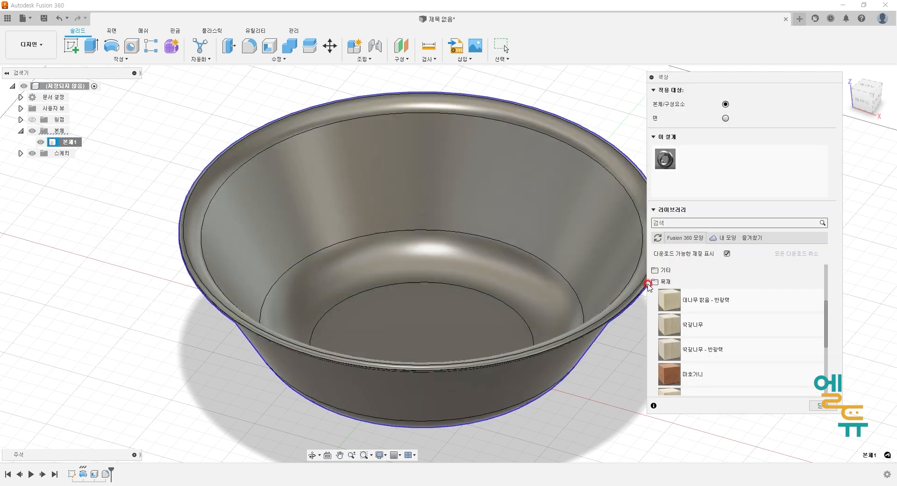
pyautogui.click(688, 282)
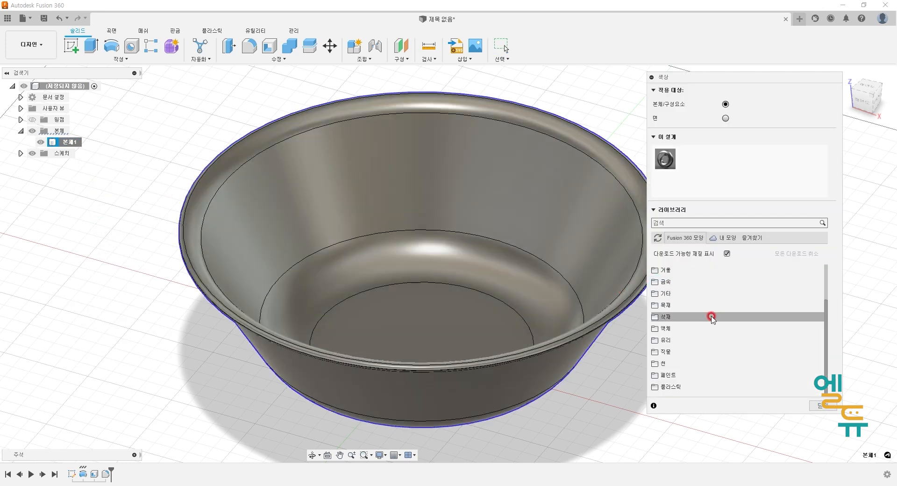
pyautogui.click(656, 342)
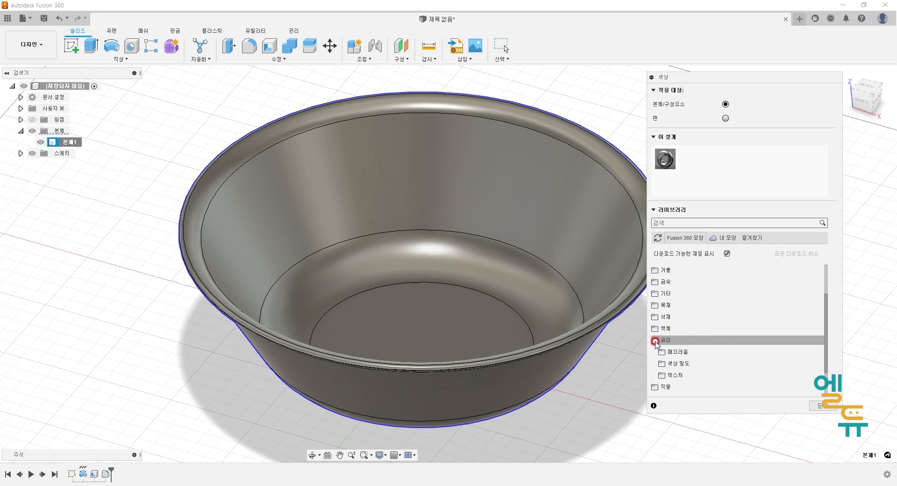
pyautogui.scroll(-1, 754, 314)
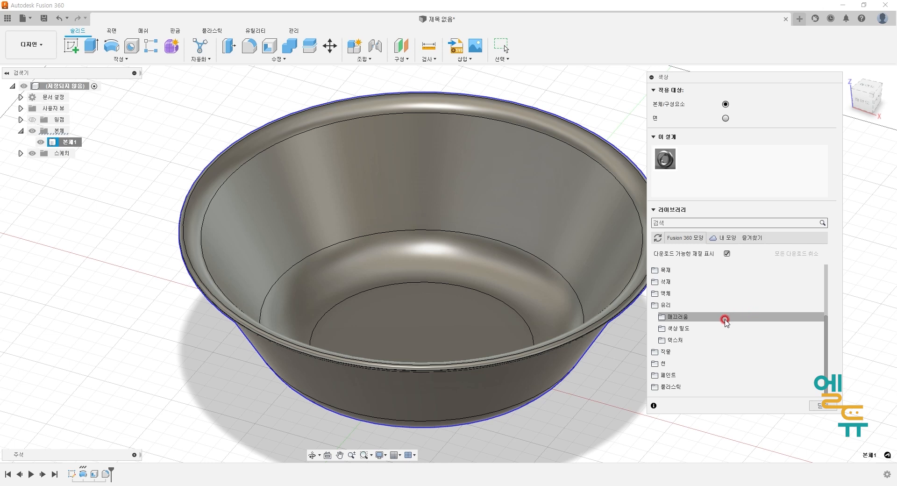
pyautogui.click(765, 318)
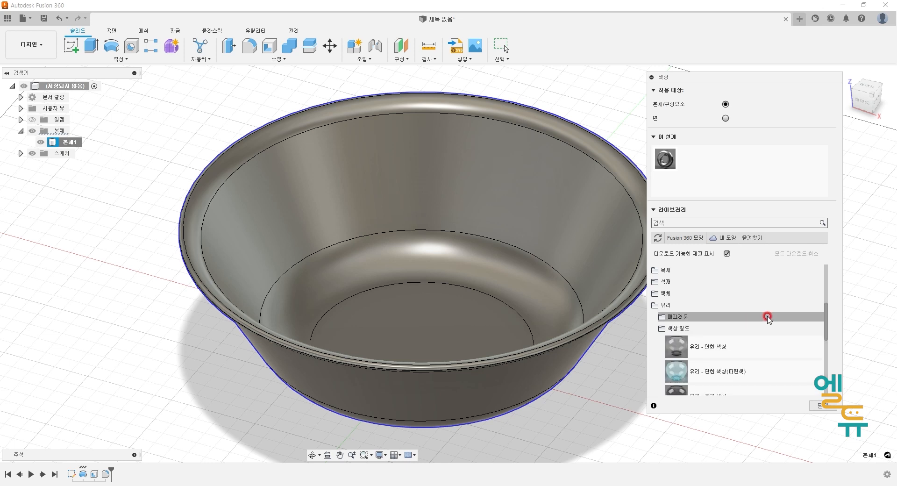
# Apply the medium blue glass appearance 유리 - 중간 색상(파란색) to the whole bowl body and close the appearance settings
pyautogui.scroll(-1, 769, 317)
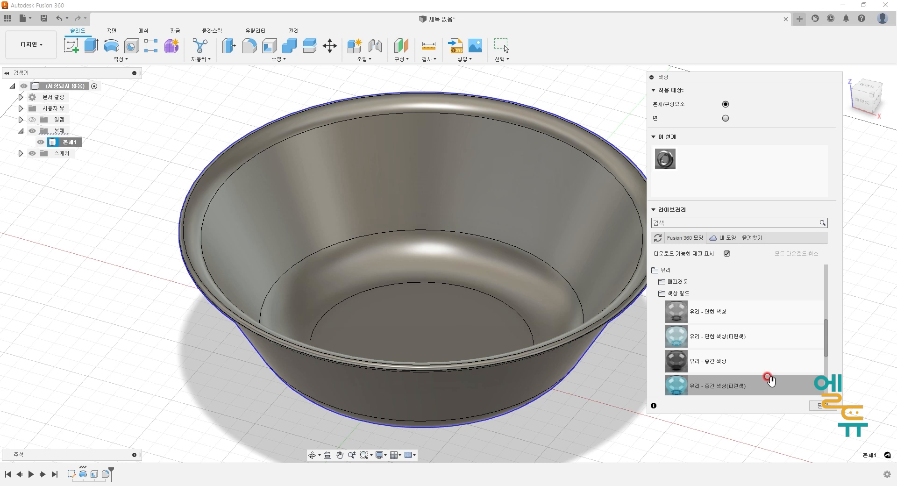
pyautogui.moveTo(773, 387); pyautogui.dragTo(537, 231)
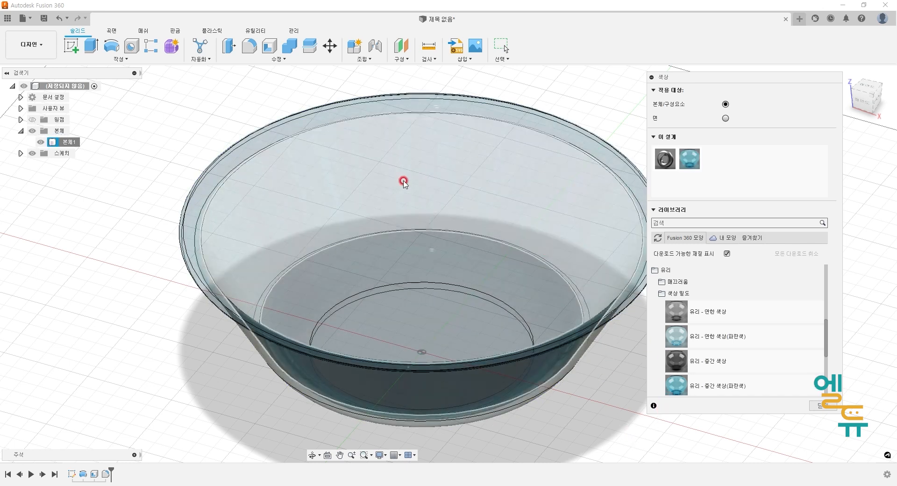
pyautogui.click(824, 405)
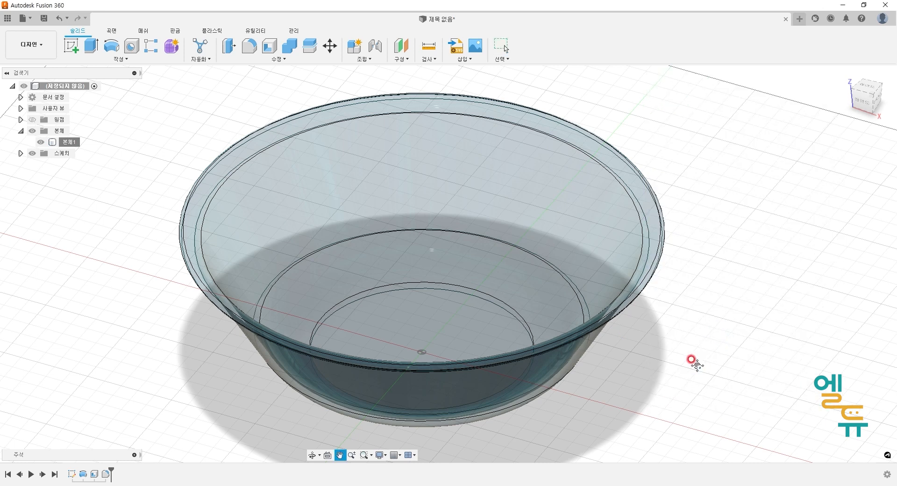
pyautogui.click(493, 239)
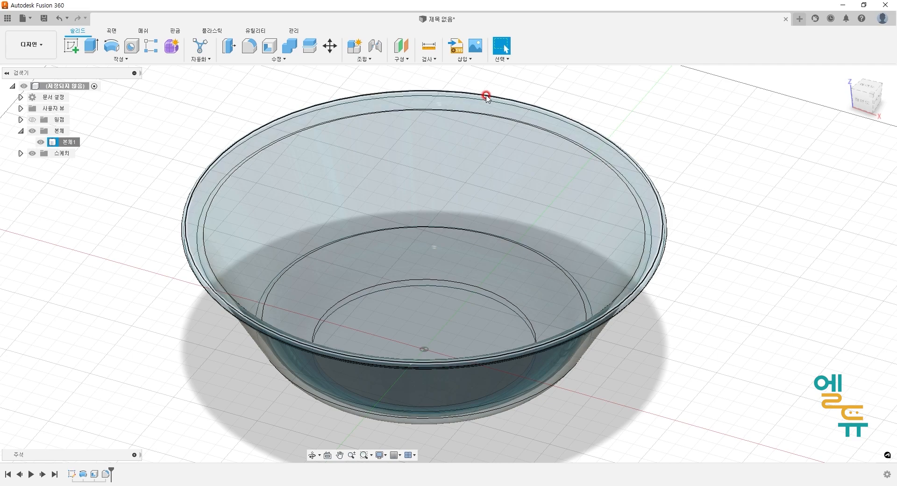
# Change the visual style to Shaded without edges and view the glass bowl from another angle
pyautogui.moveTo(691, 355)
pyautogui.keyDown('shift'); pyautogui.mouseDown(button='middle')
pyautogui.moveTo(677, 315)
pyautogui.moveTo(684, 354)
pyautogui.mouseUp(button='middle'); pyautogui.keyUp('shift')
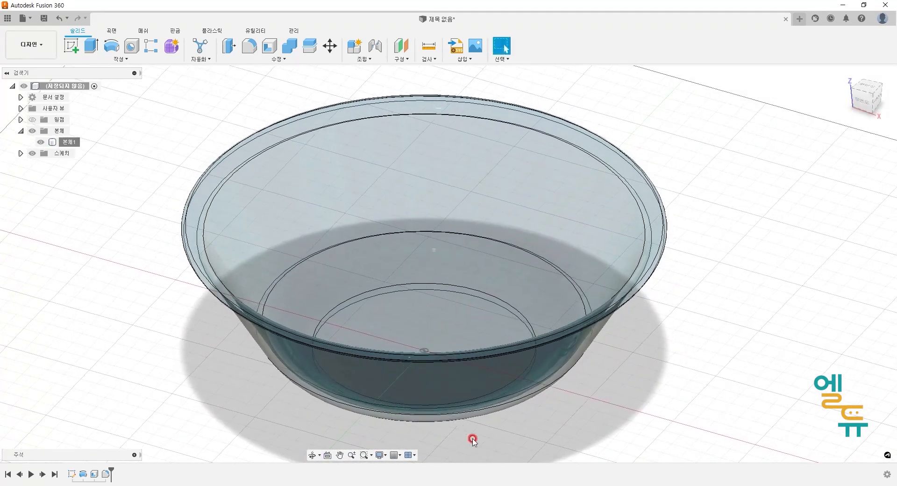
pyautogui.click(383, 455)
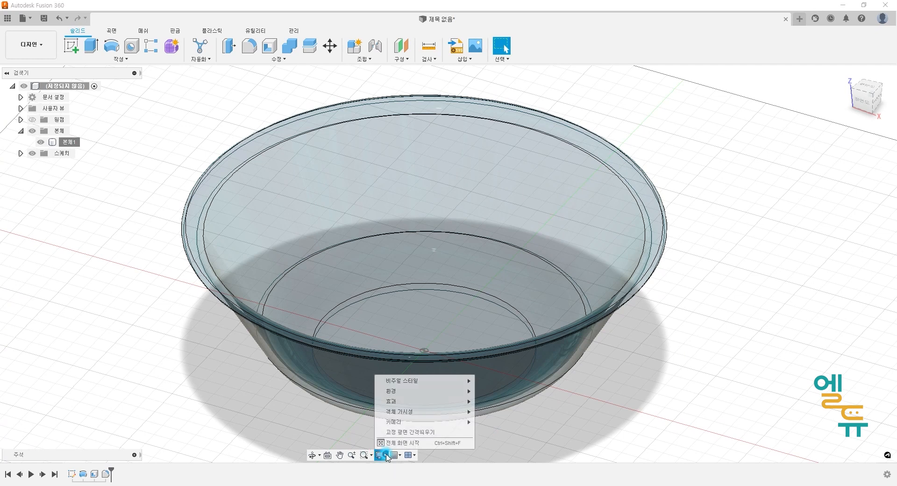
pyautogui.moveTo(430, 381)
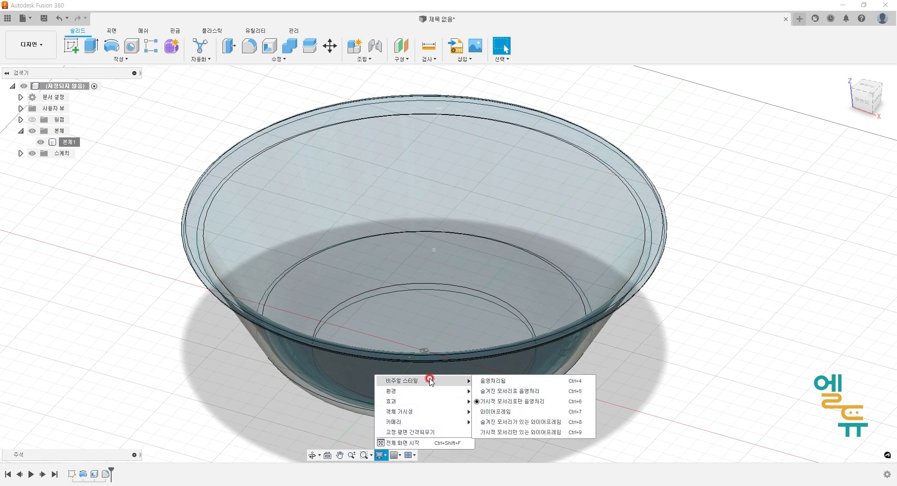
pyautogui.click(511, 381)
pyautogui.moveTo(715, 376)
pyautogui.keyDown('shift'); pyautogui.mouseDown(button='middle')
pyautogui.moveTo(651, 400)
pyautogui.moveTo(675, 372)
pyautogui.moveTo(668, 402)
pyautogui.moveTo(652, 412)
pyautogui.moveTo(687, 379)
pyautogui.moveTo(677, 395)
pyautogui.moveTo(690, 398)
pyautogui.moveTo(671, 401)
pyautogui.moveTo(665, 384)
pyautogui.mouseUp(button='middle'); pyautogui.keyUp('shift')
pyautogui.press('Escape')
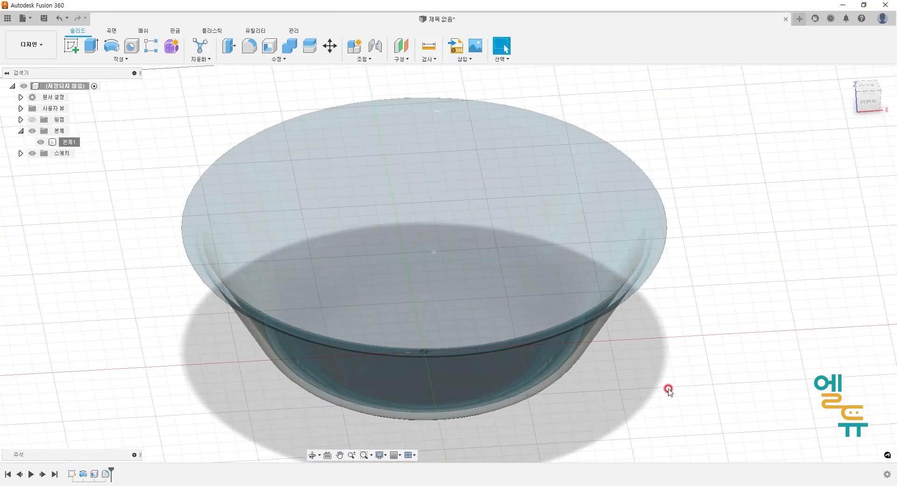